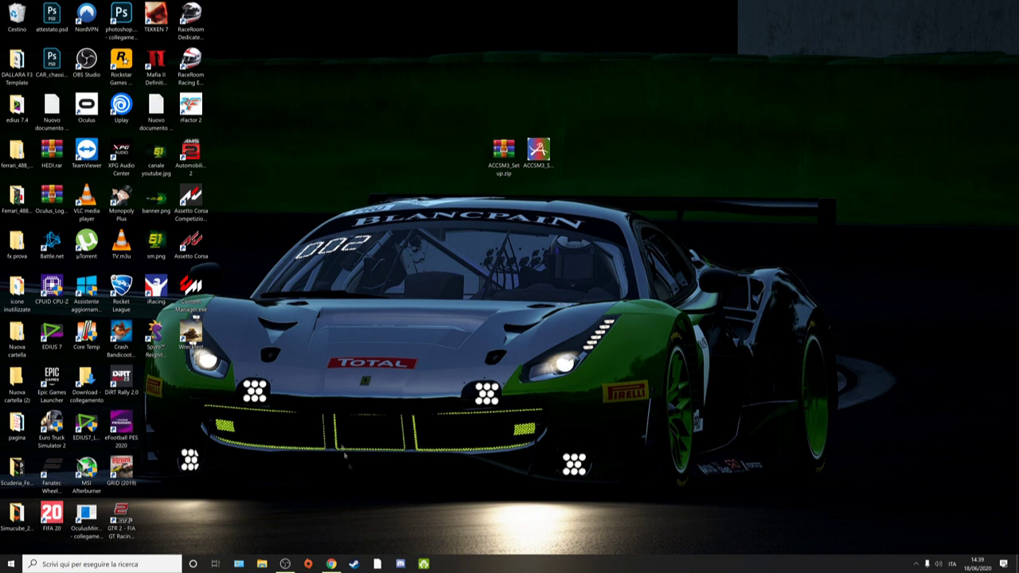
# Bring the pixxelhunter ACC-ServerManager download page back into view in Chrome
pyautogui.click(332, 563)
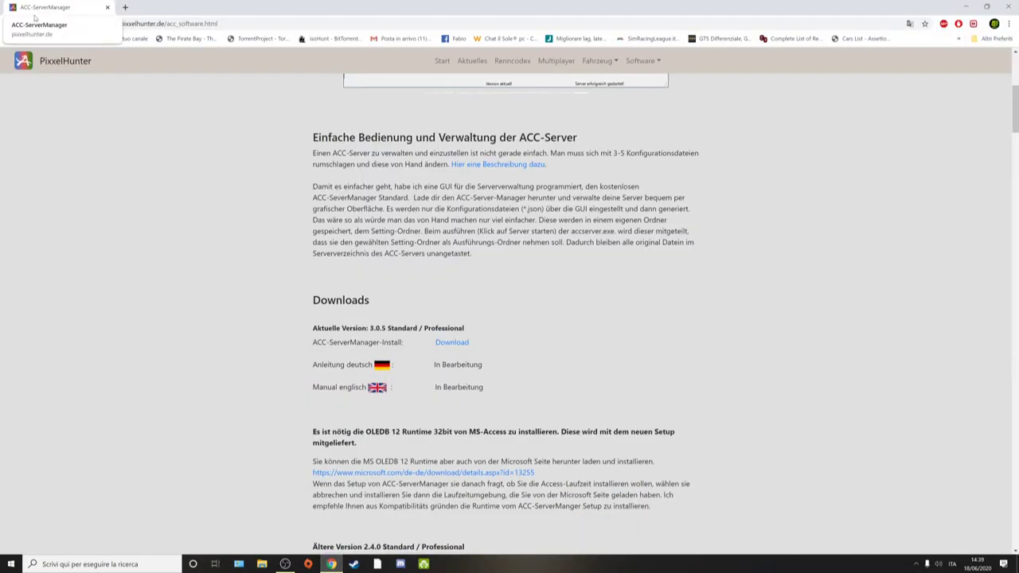
# Scroll up and down the ACC-ServerManager download page to review it
pyautogui.scroll(4, 386, 326)
pyautogui.scroll(-3, 385, 327)
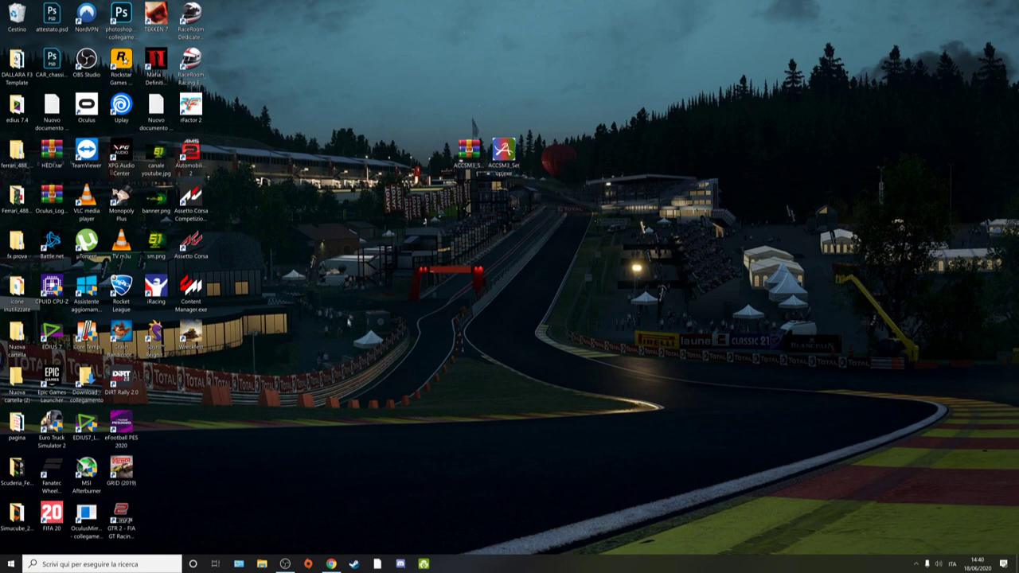
# Open File Explorer and create an AccManager folder in Documenti
pyautogui.click(503, 156)
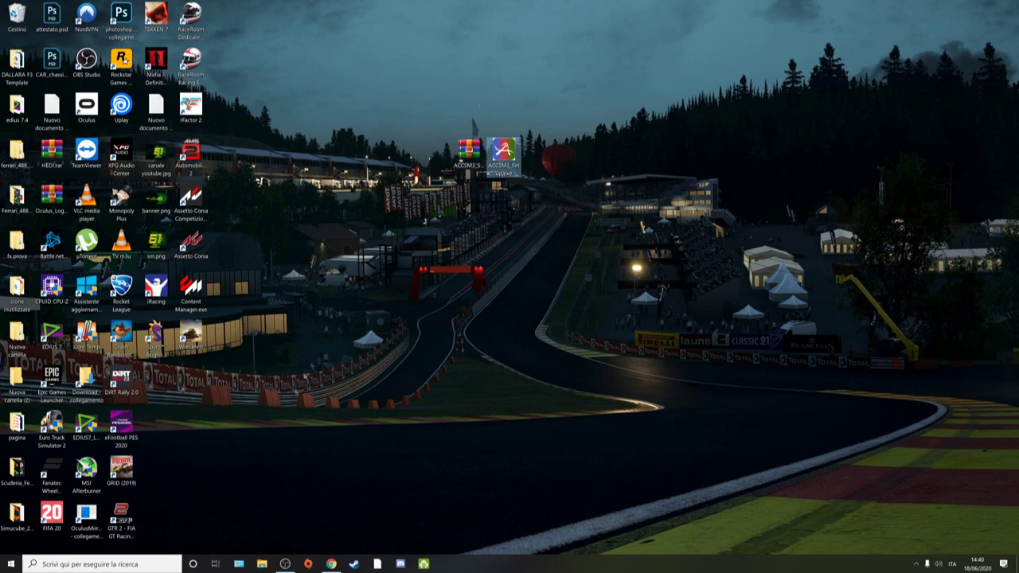
pyautogui.click(261, 564)
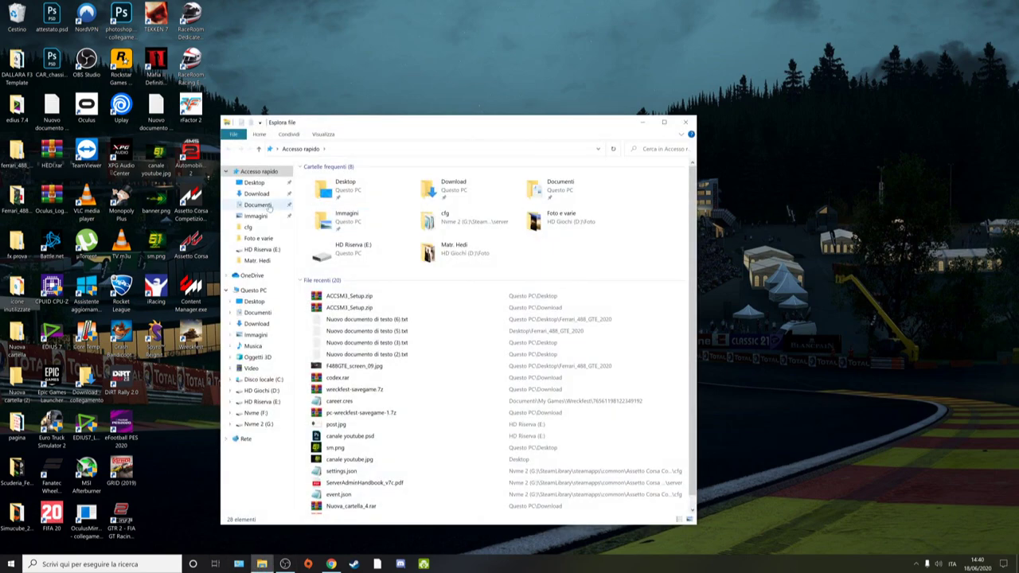
pyautogui.rightClick(306, 248)
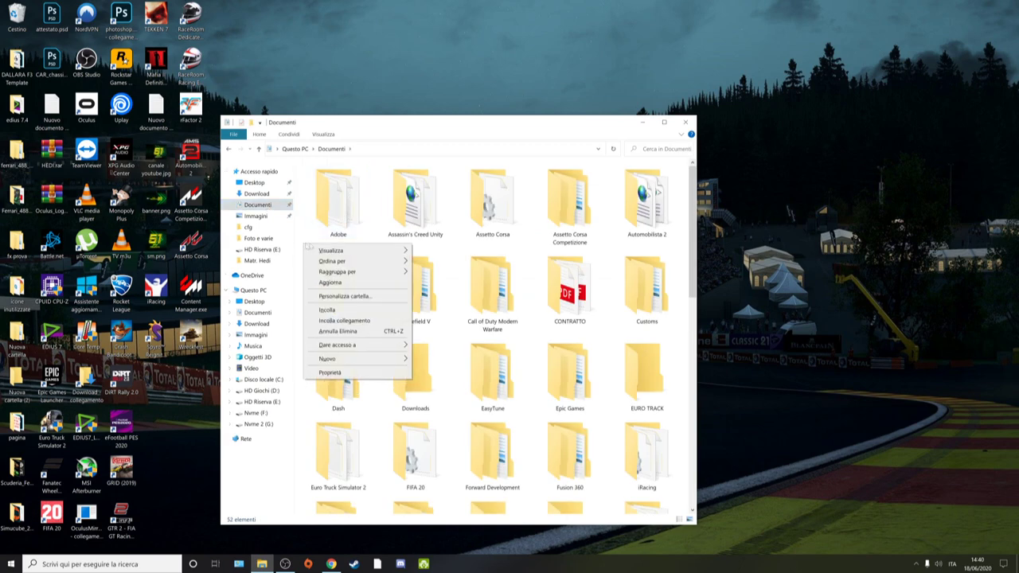
pyautogui.moveTo(378, 359)
pyautogui.click(415, 358)
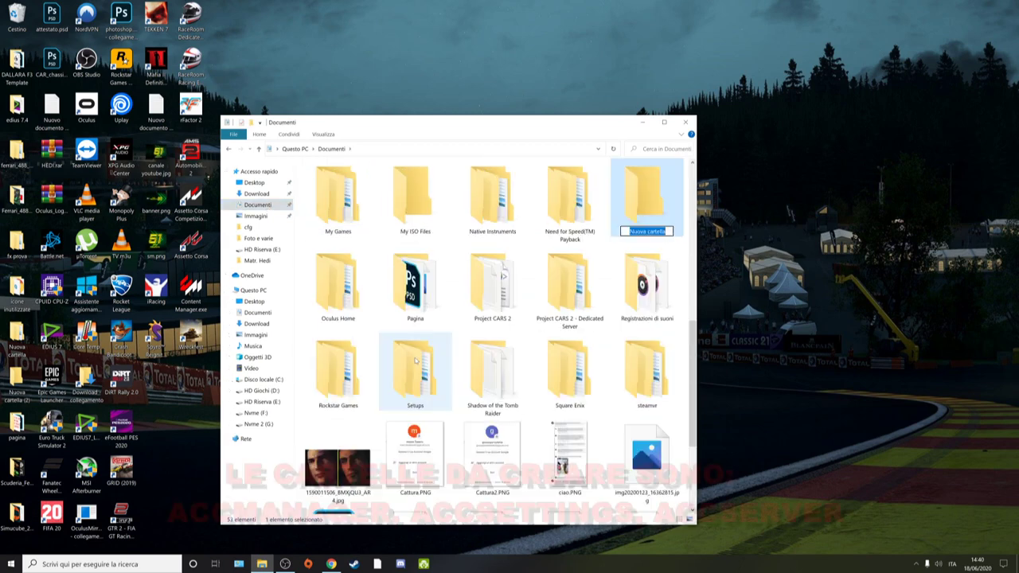
pyautogui.write('Acc')
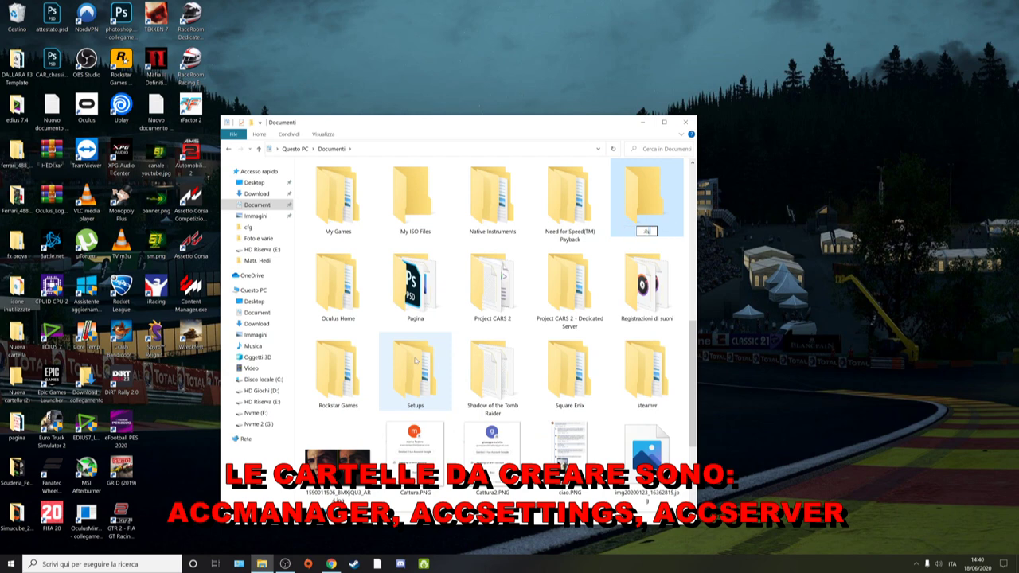
pyautogui.write('Manager')
pyautogui.press('Return')
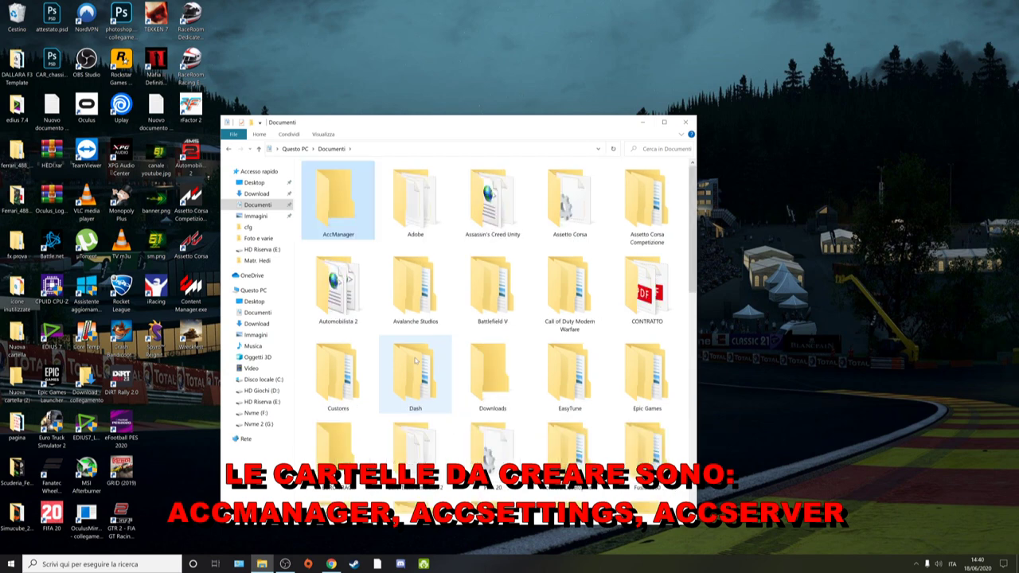
# Create a second new folder named AccSettings in Documenti
pyautogui.rightClick(379, 246)
pyautogui.moveTo(446, 358)
pyautogui.click(506, 359)
pyautogui.write('AccSet')
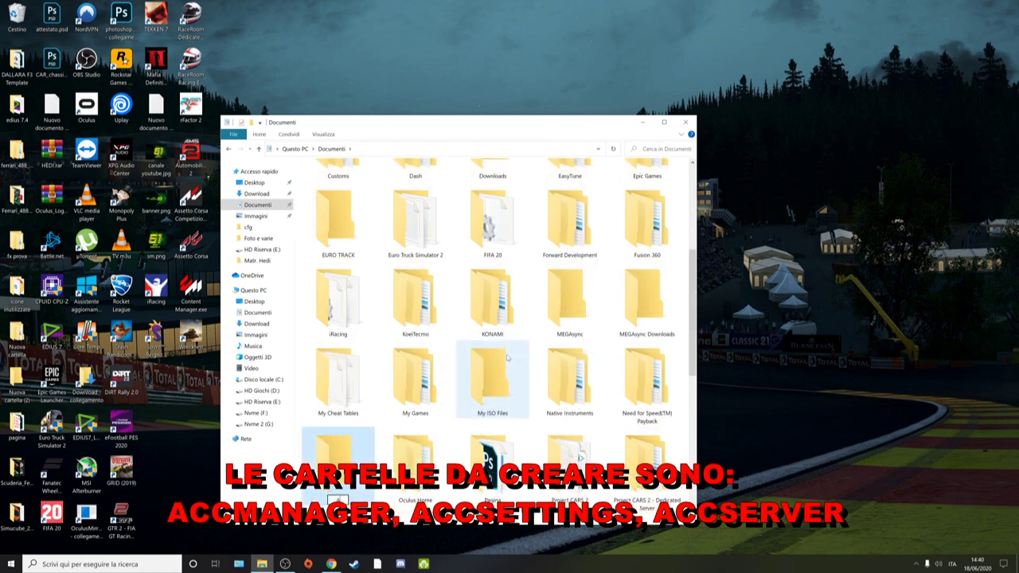
pyautogui.write('tings')
pyautogui.press('Return')
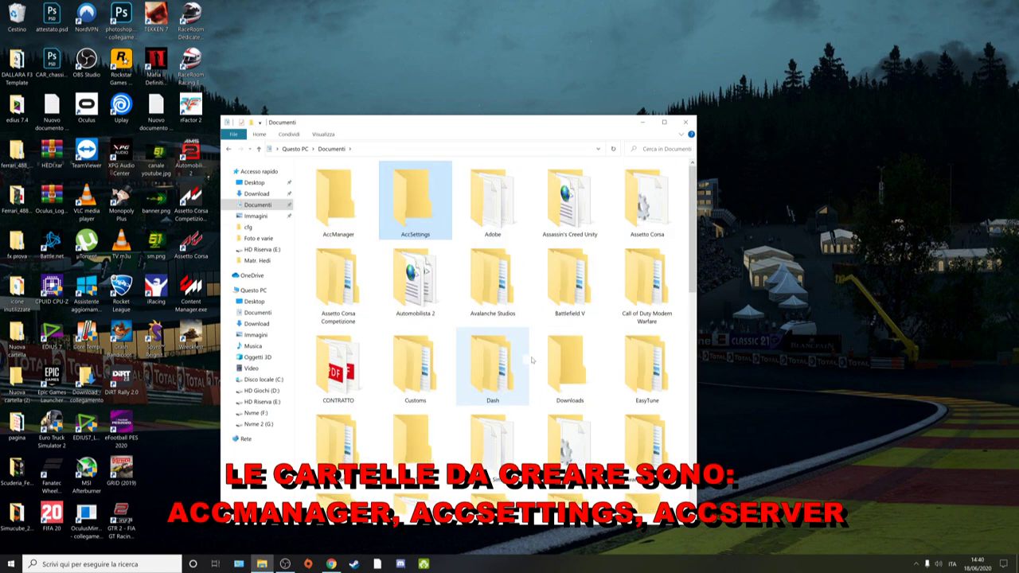
# Create an AccServer folder in Documenti and open it
pyautogui.rightClick(389, 285)
pyautogui.moveTo(477, 396)
pyautogui.click(510, 396)
pyautogui.write('AccServer')
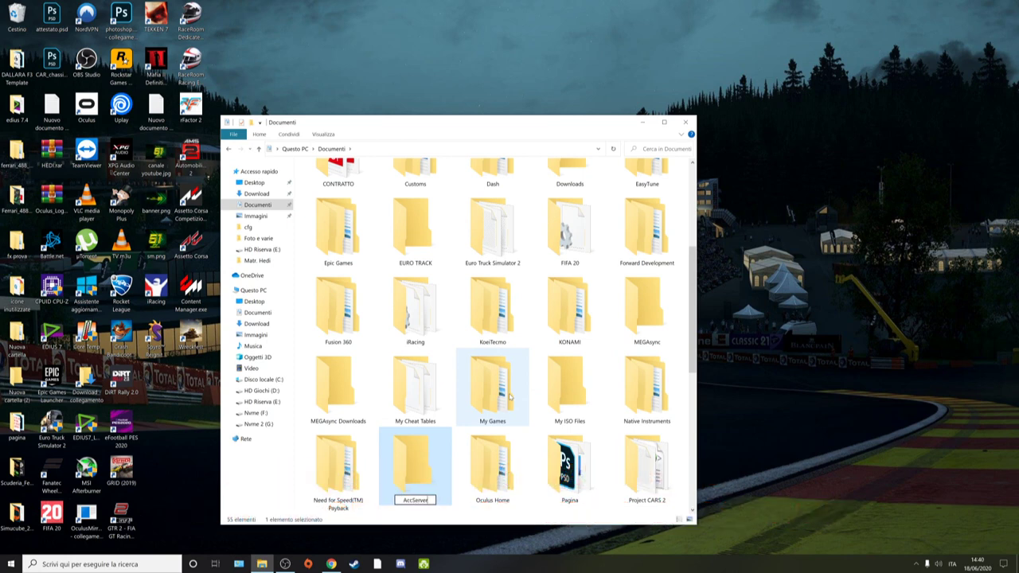
pyautogui.press('Return')
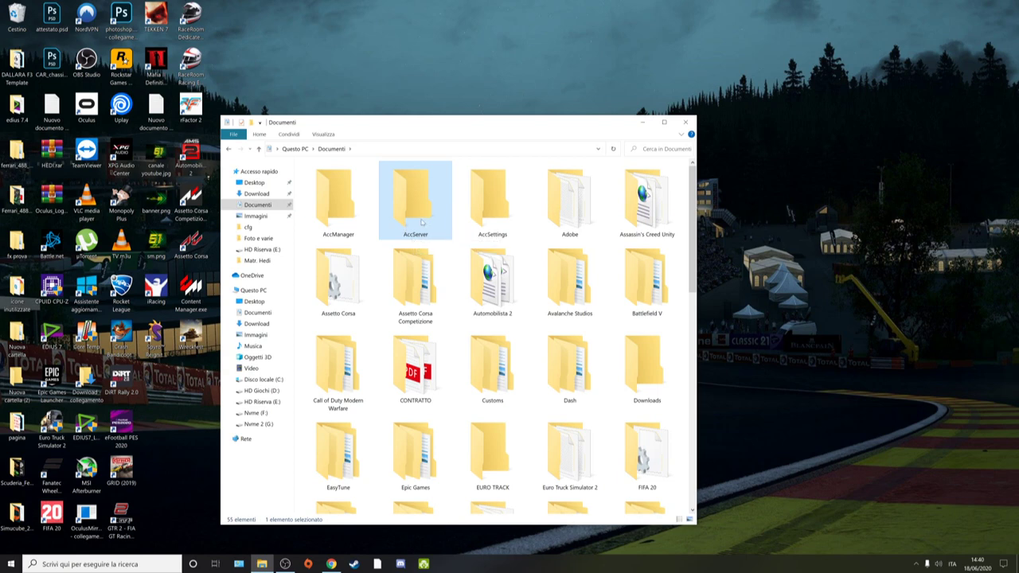
pyautogui.doubleClick(423, 222)
pyautogui.moveTo(483, 127); pyautogui.dragTo(538, 111)
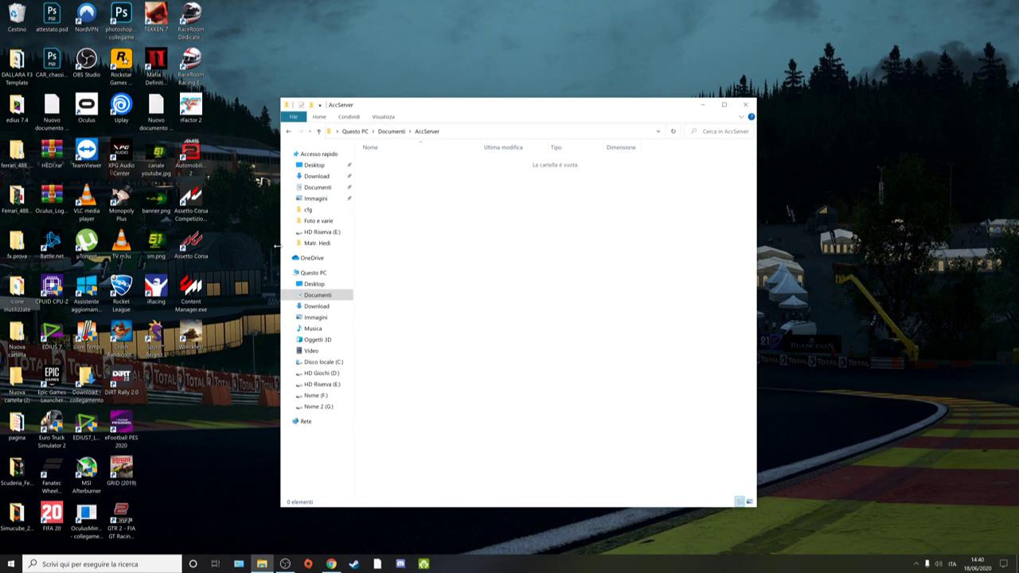
# Copy the server folder from Assetto Corsa Competizione's local install files via Steam
pyautogui.click(354, 564)
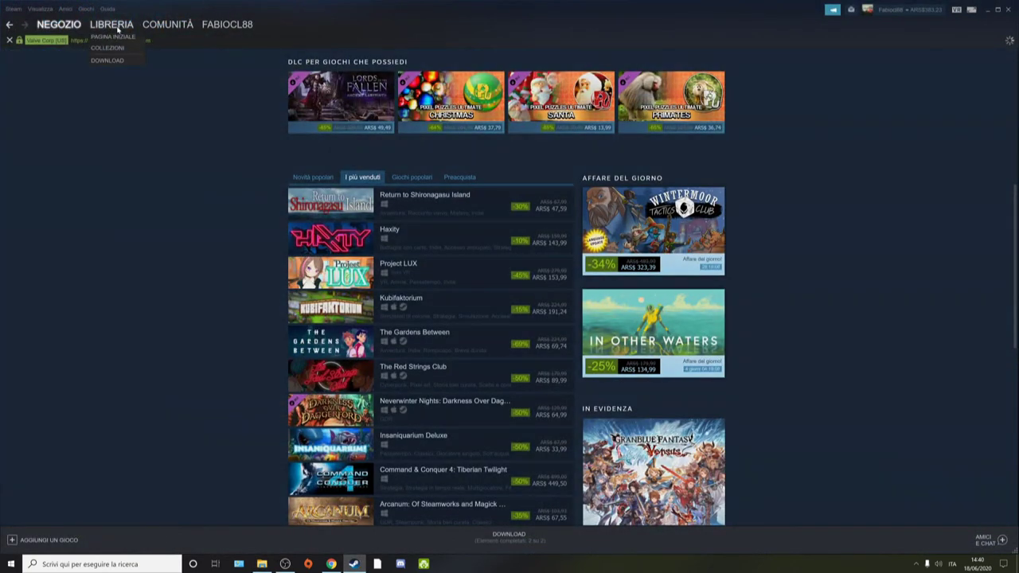
pyautogui.click(112, 24)
pyautogui.click(57, 156)
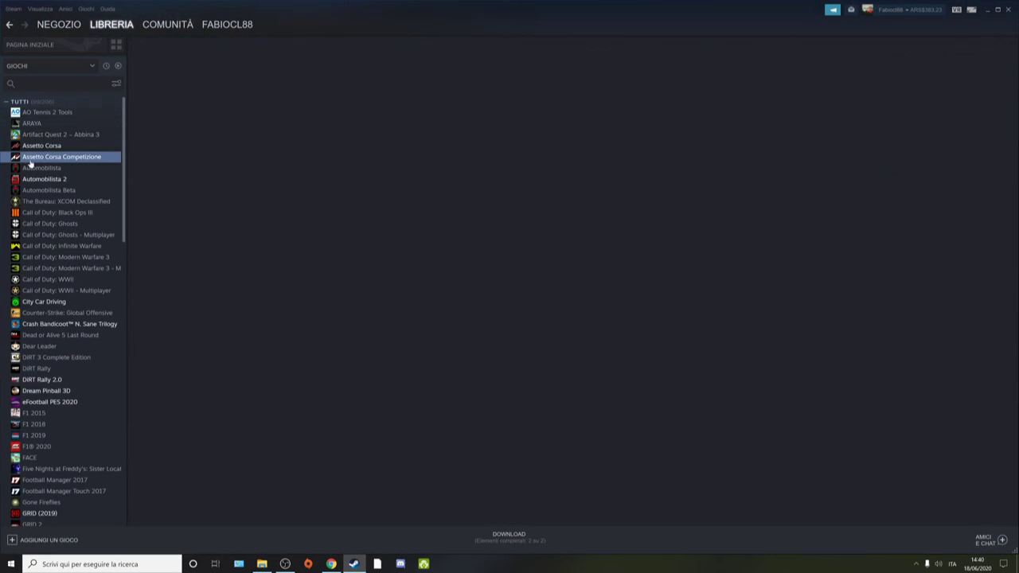
pyautogui.rightClick(98, 161)
pyautogui.click(116, 220)
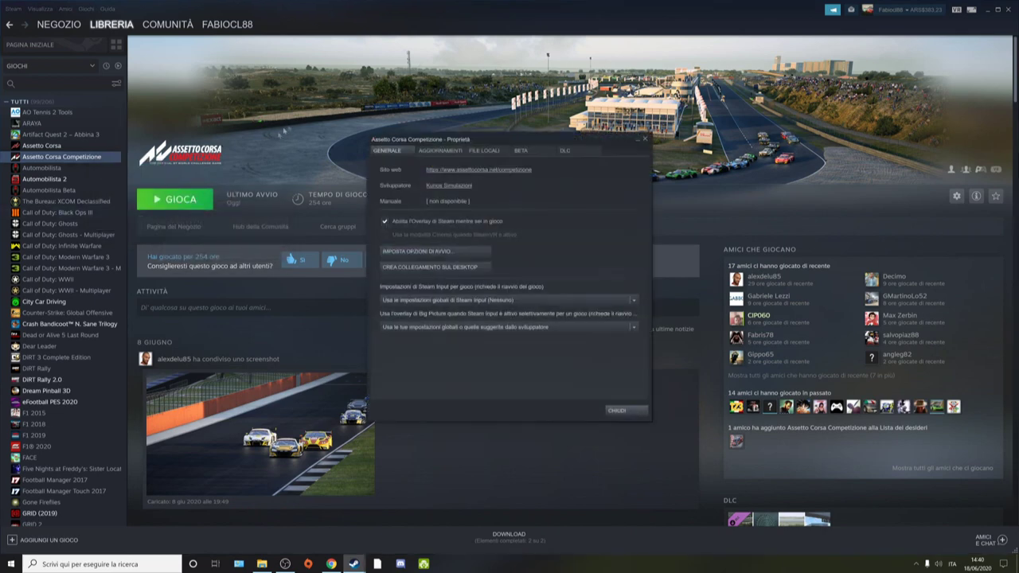
pyautogui.click(483, 150)
pyautogui.click(470, 191)
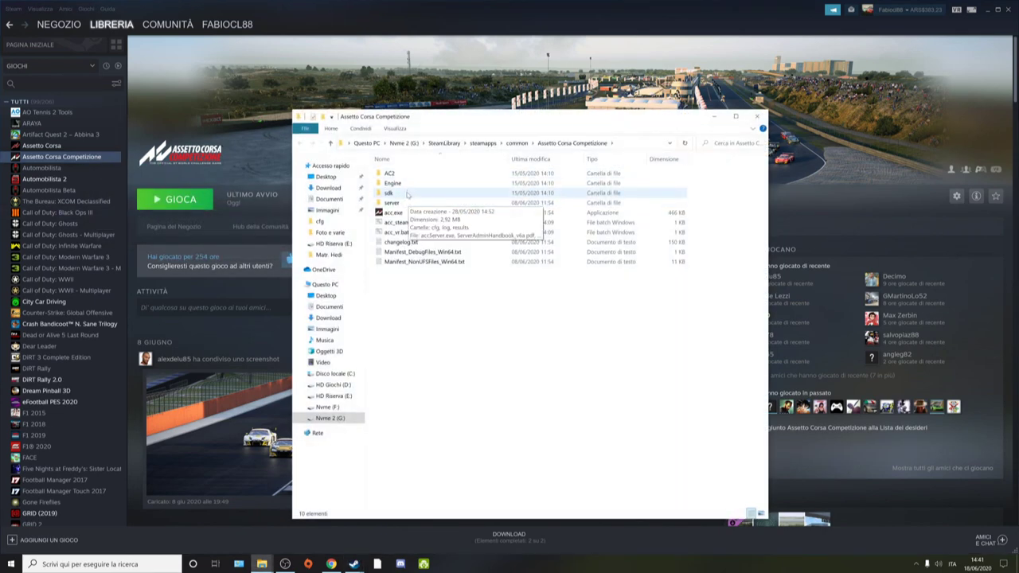
pyautogui.click(402, 203)
pyautogui.rightClick(403, 205)
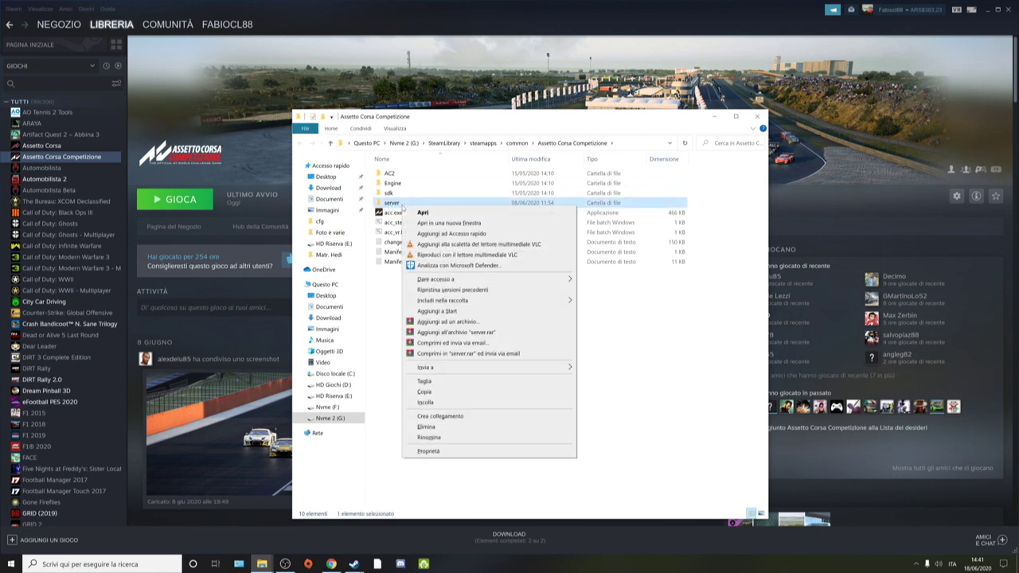
pyautogui.click(422, 391)
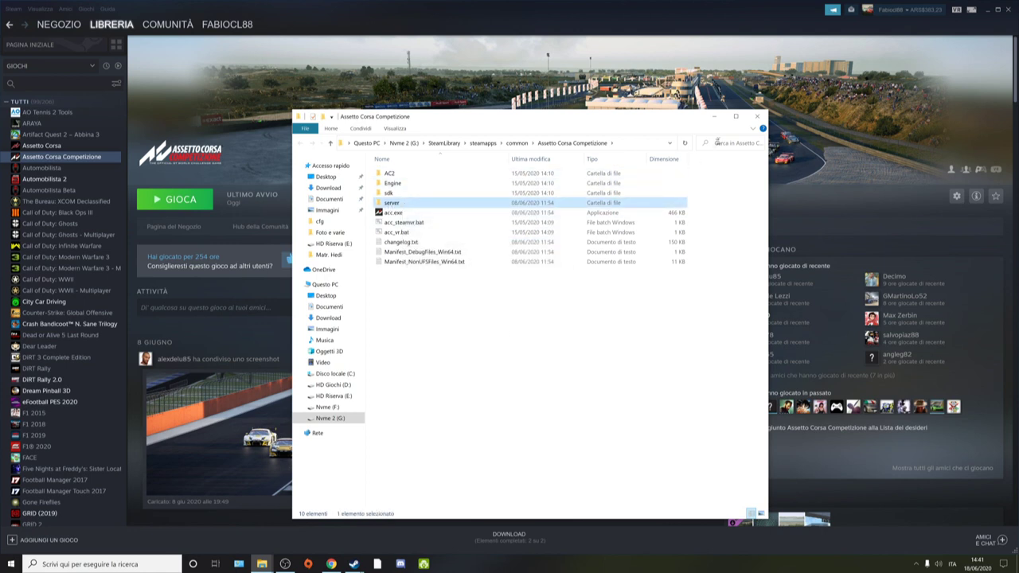
# Close the Steam windows, paste the server folder into AccServer, and close Explorer
pyautogui.click(758, 116)
pyautogui.click(988, 12)
pyautogui.click(987, 12)
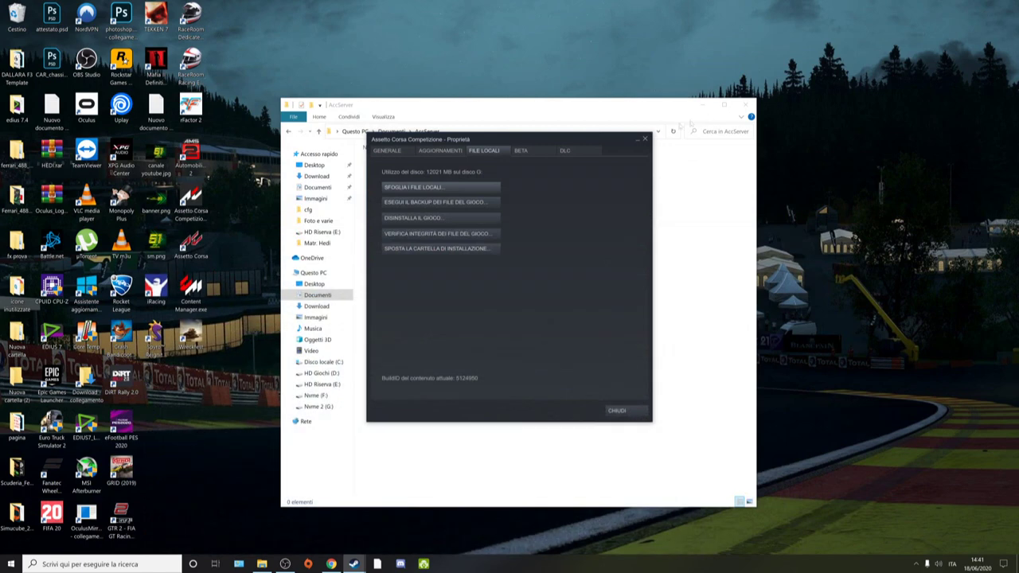
pyautogui.click(651, 137)
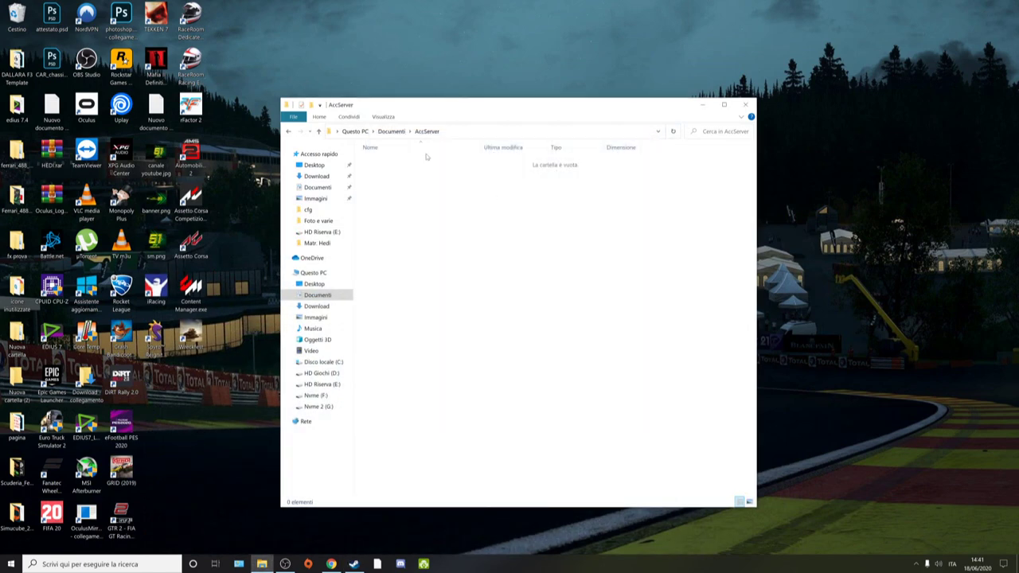
pyautogui.rightClick(411, 188)
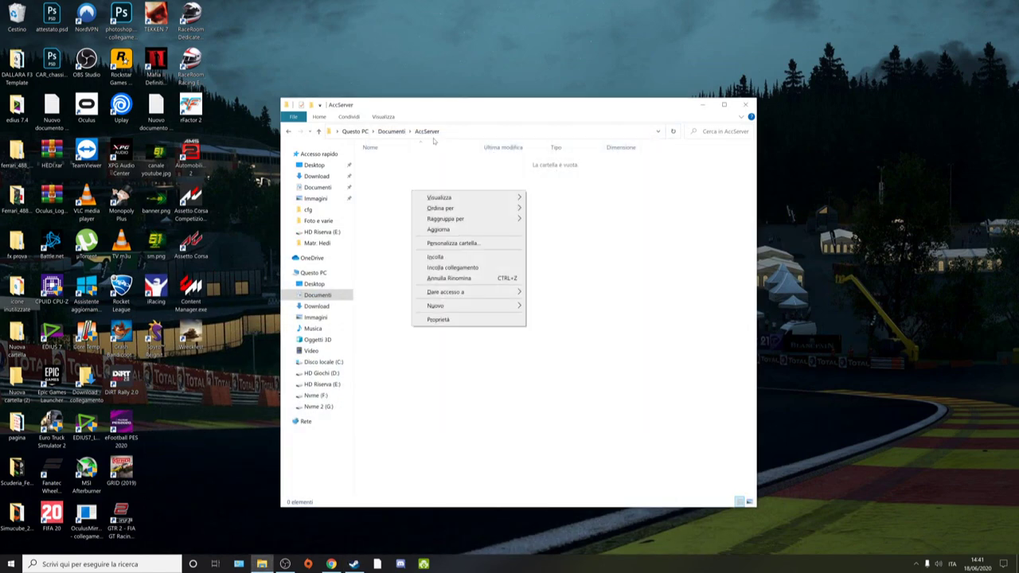
pyautogui.click(434, 257)
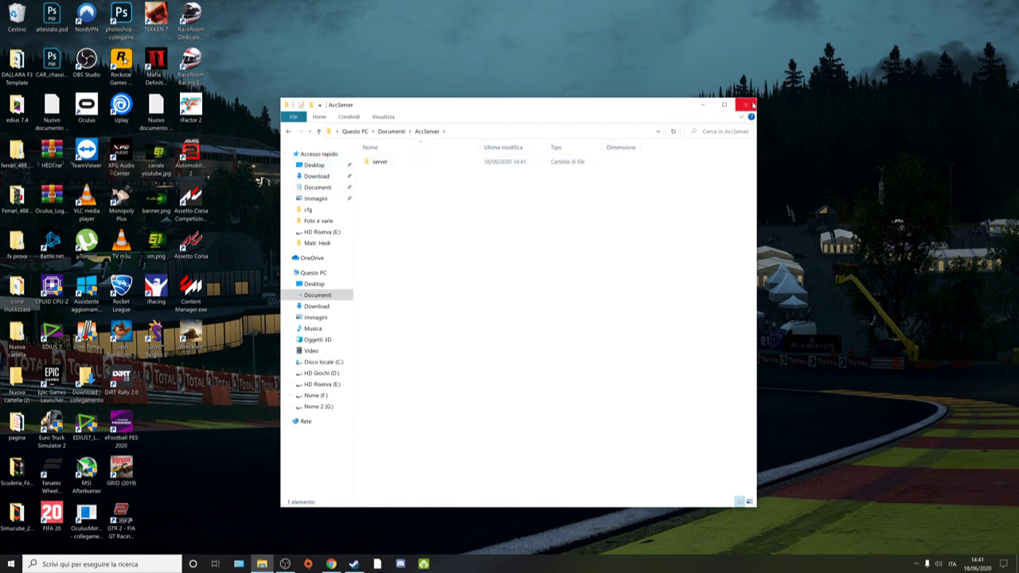
pyautogui.click(748, 104)
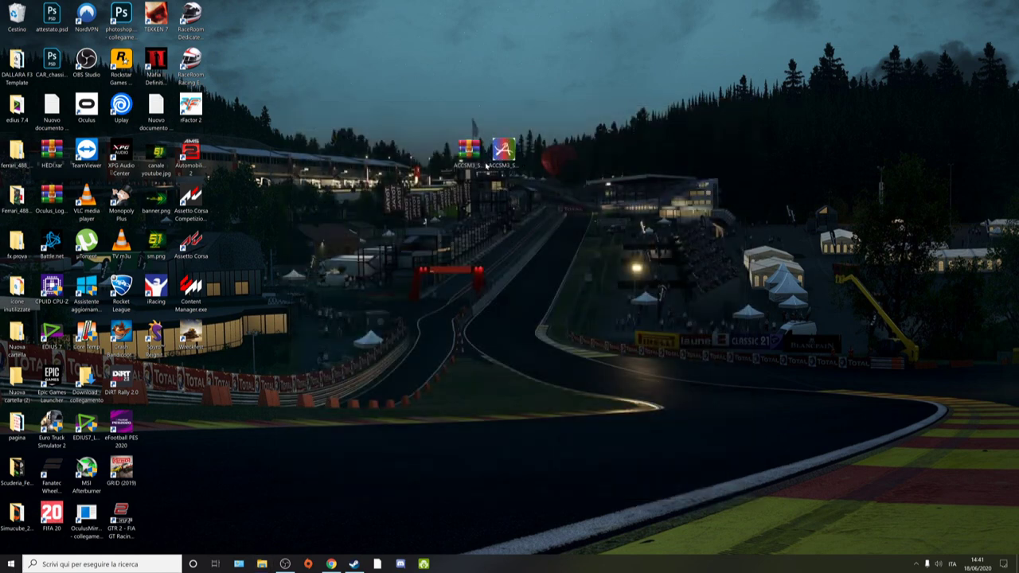
# Install ACC ServerManager V3 in English using the default install and Start Menu folders
pyautogui.click(555, 281)
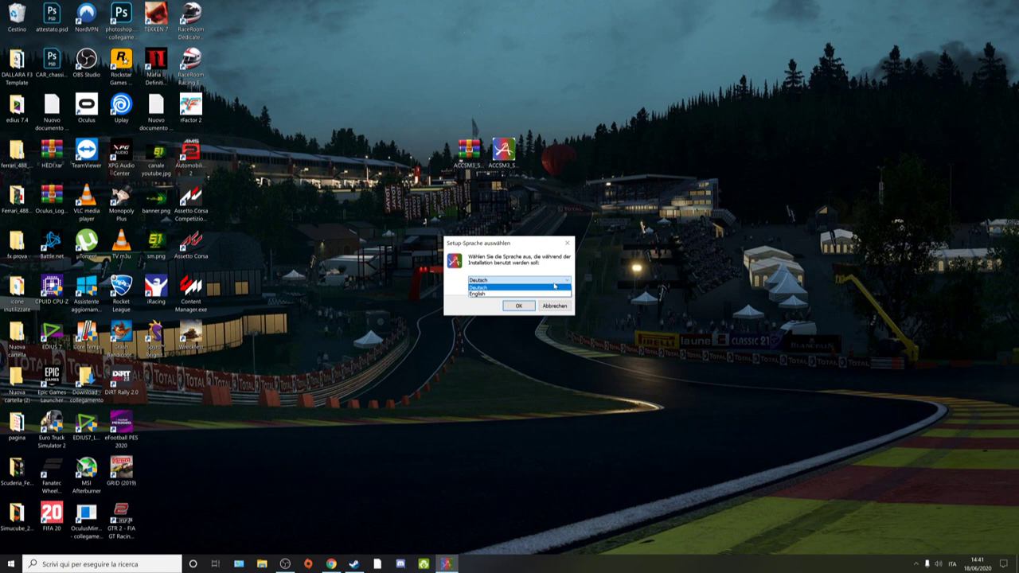
pyautogui.click(541, 294)
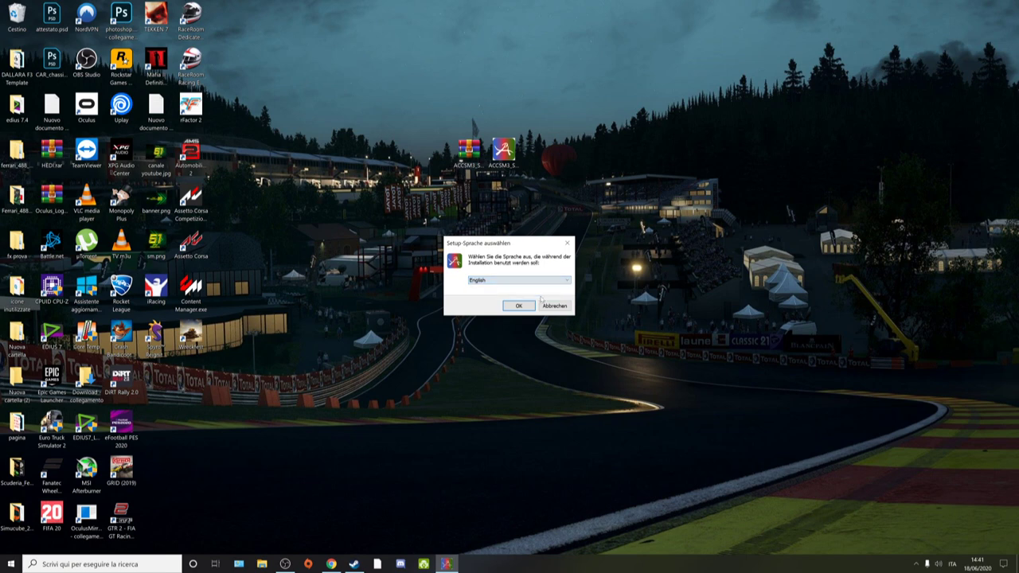
pyautogui.click(521, 306)
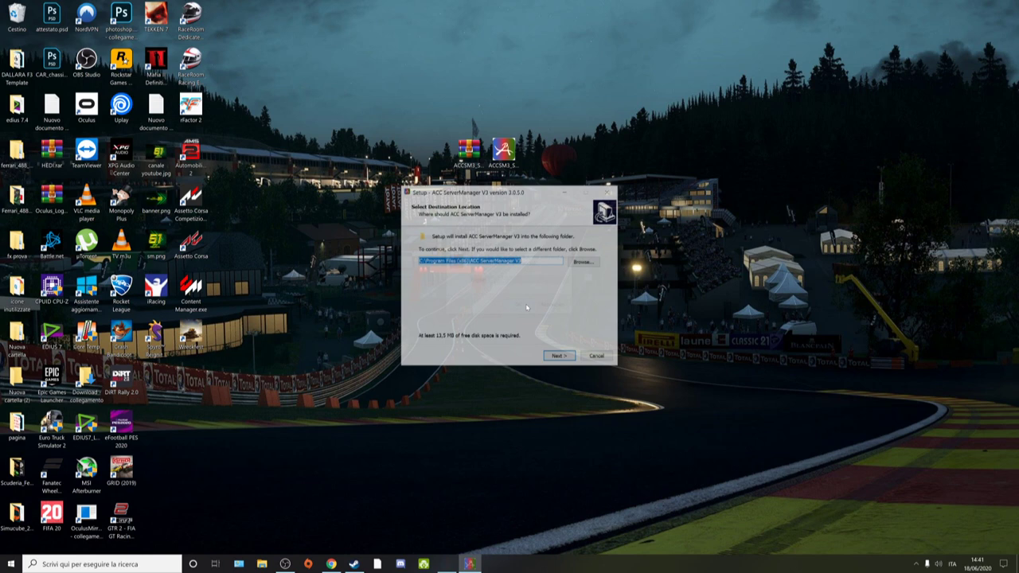
pyautogui.click(558, 358)
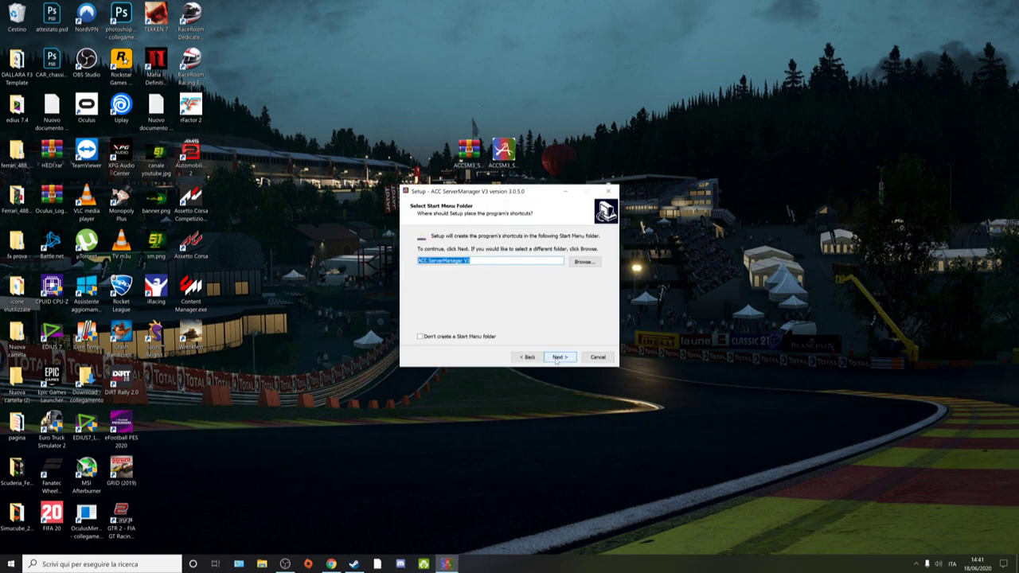
pyautogui.click(558, 358)
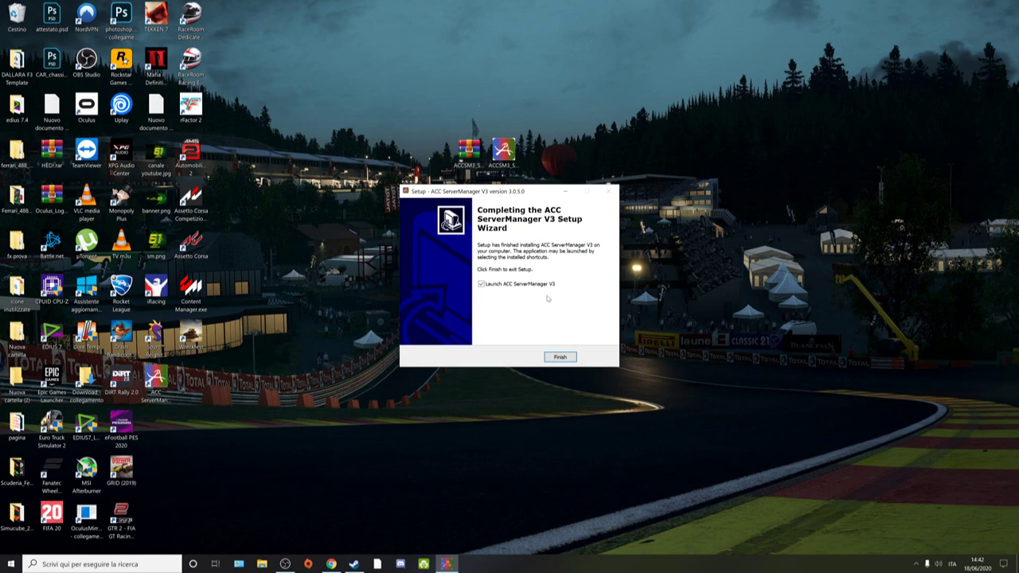
# Launch ACC ServerManager, enable automatic update checks, and switch the interface to English
pyautogui.click(559, 357)
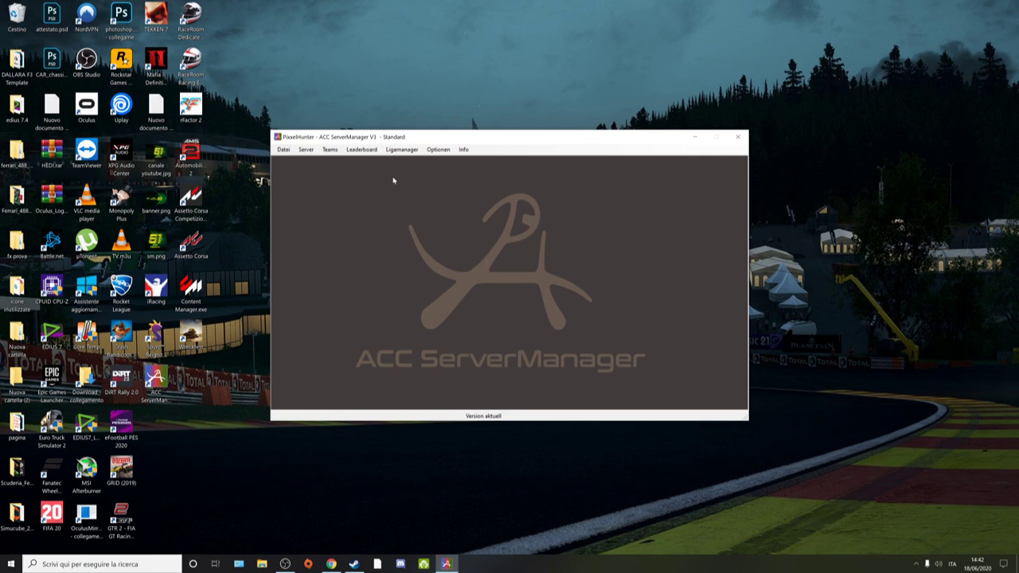
pyautogui.click(440, 151)
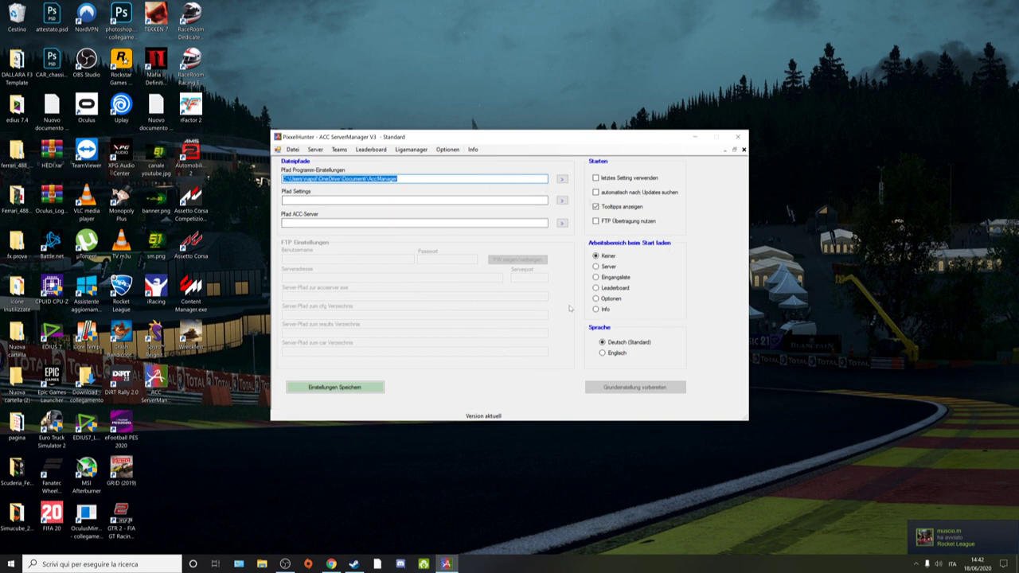
pyautogui.click(596, 193)
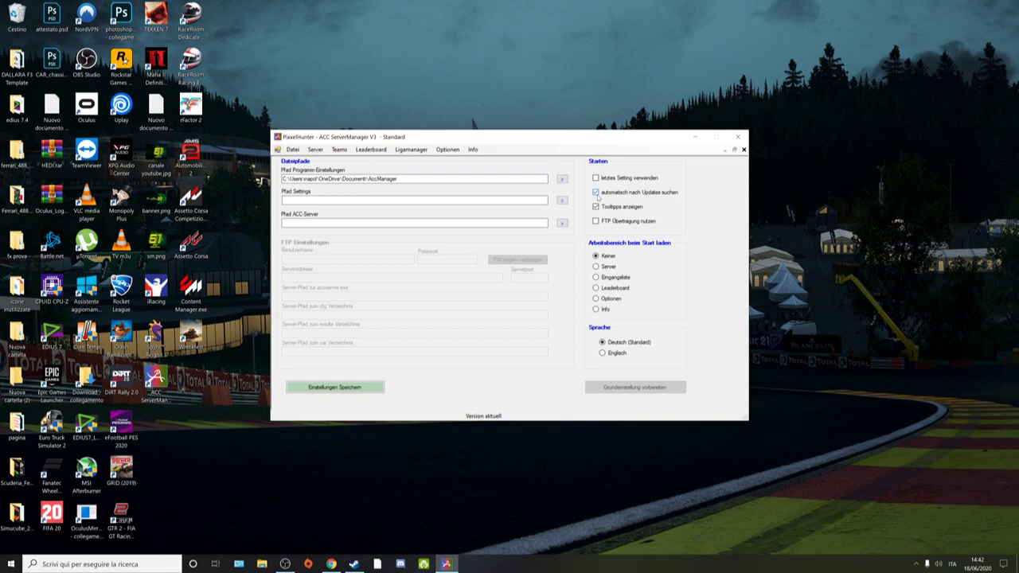
pyautogui.click(603, 353)
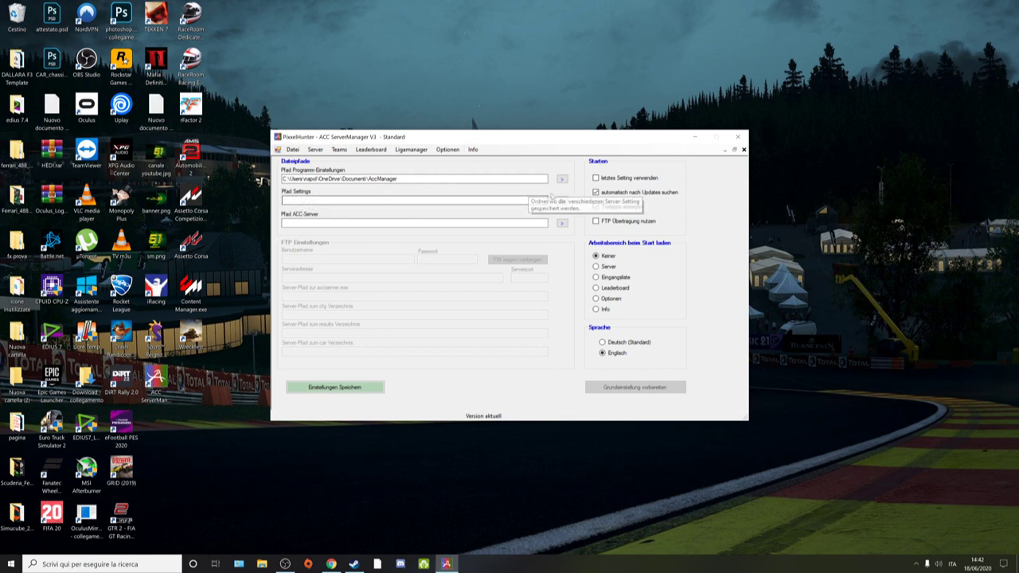
# Set the settings path to the Documenti\AccSettings folder
pyautogui.click(563, 200)
pyautogui.doubleClick(489, 265)
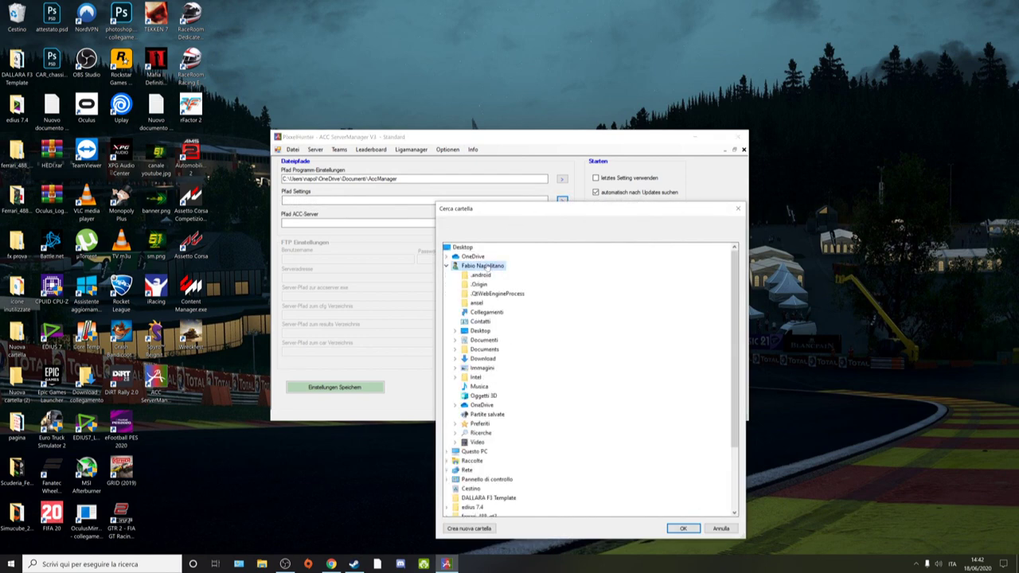
pyautogui.doubleClick(484, 340)
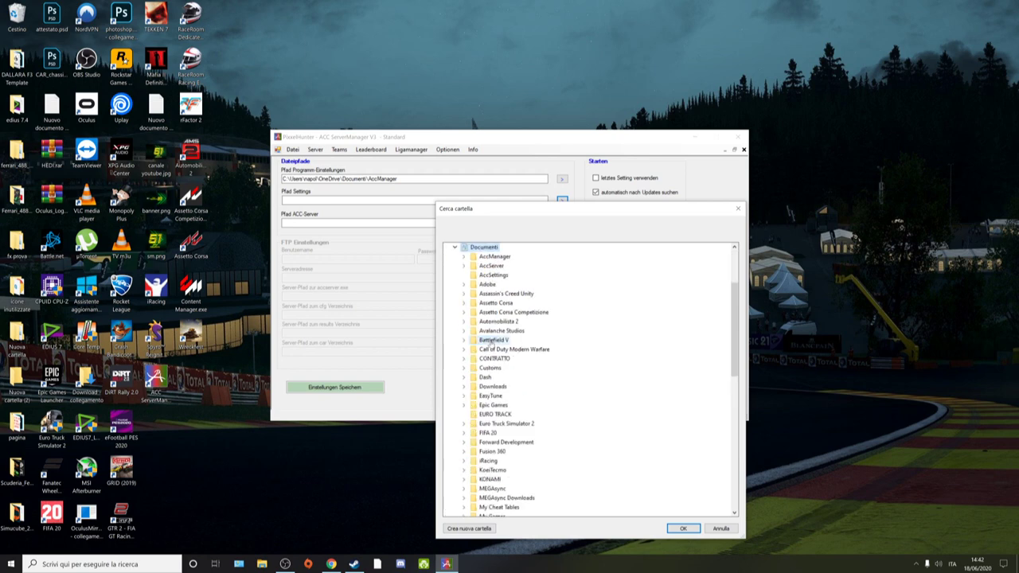
pyautogui.click(502, 275)
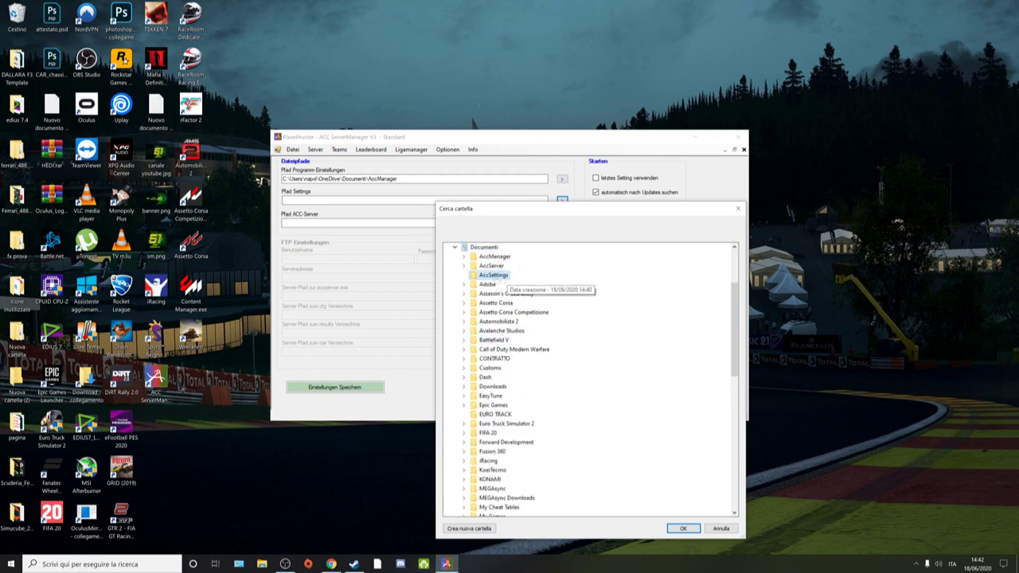
pyautogui.click(684, 528)
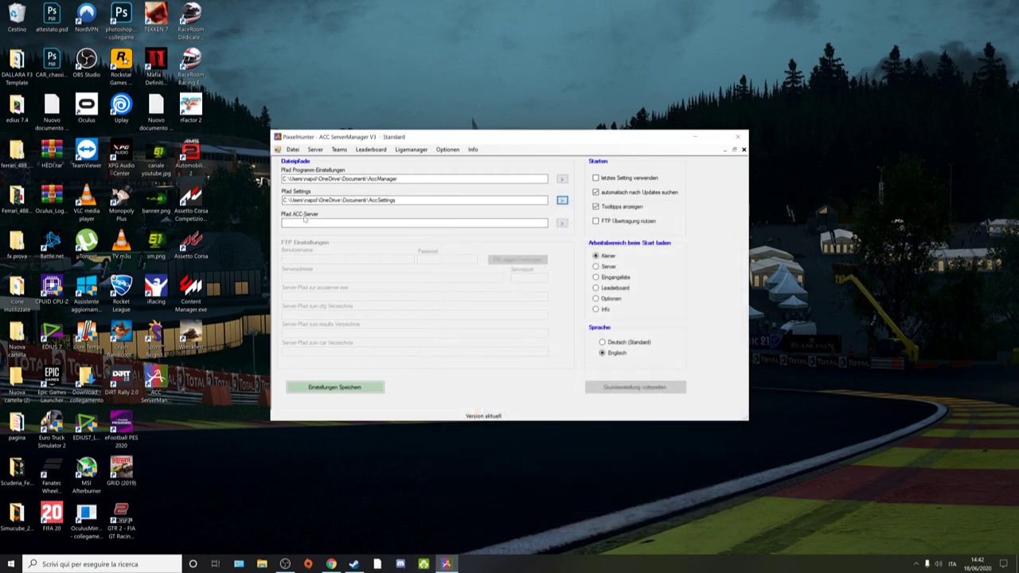
# Set the ACC server path to AccServer\server and save the settings
pyautogui.click(562, 223)
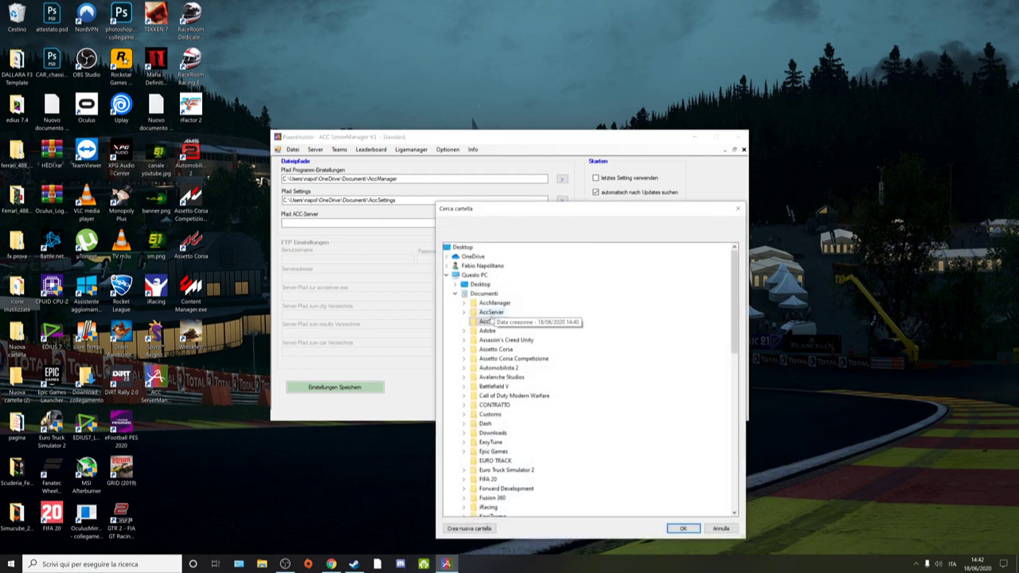
pyautogui.click(464, 313)
pyautogui.click(495, 331)
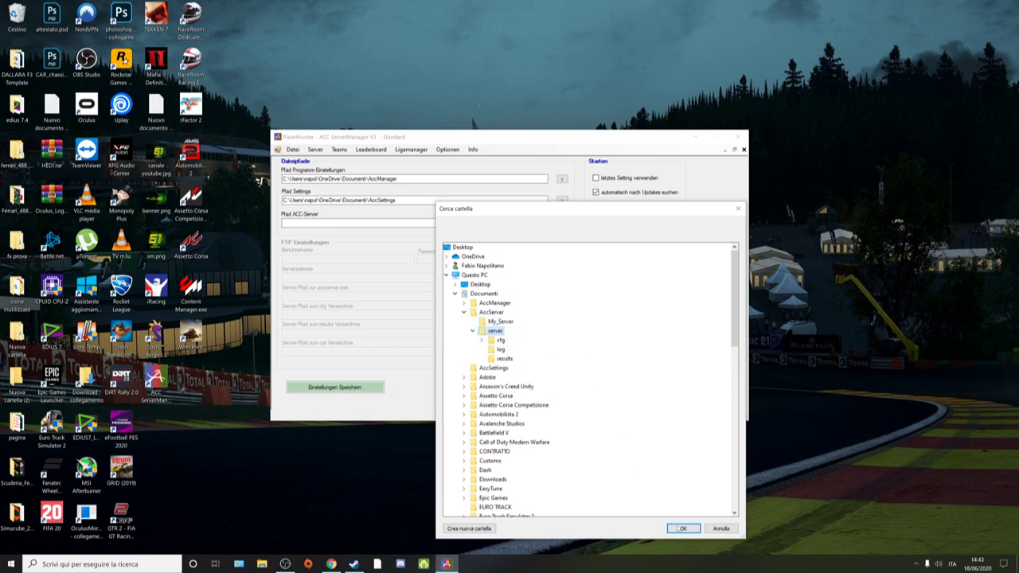
pyautogui.click(681, 529)
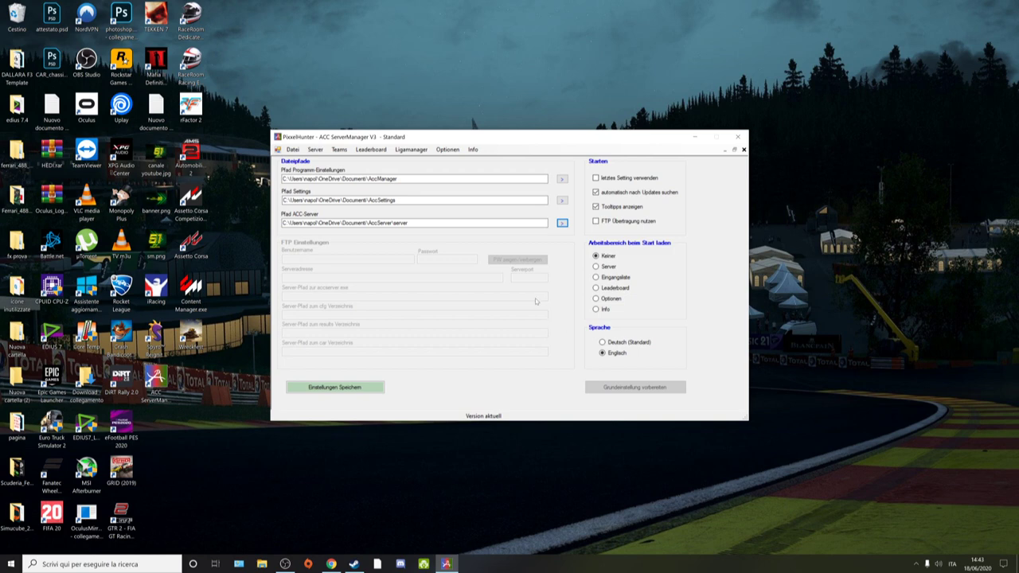
pyautogui.click(368, 387)
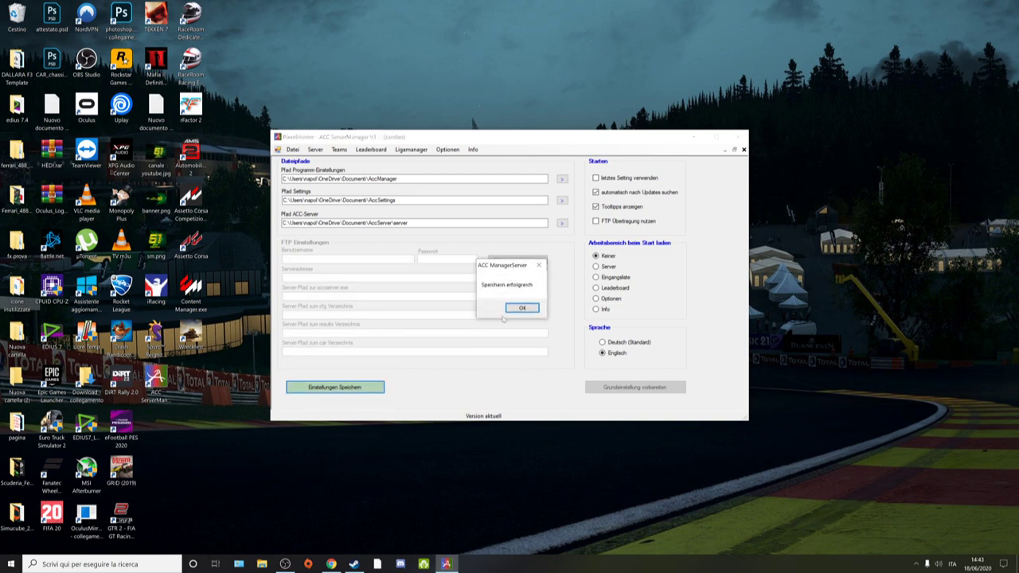
pyautogui.click(522, 308)
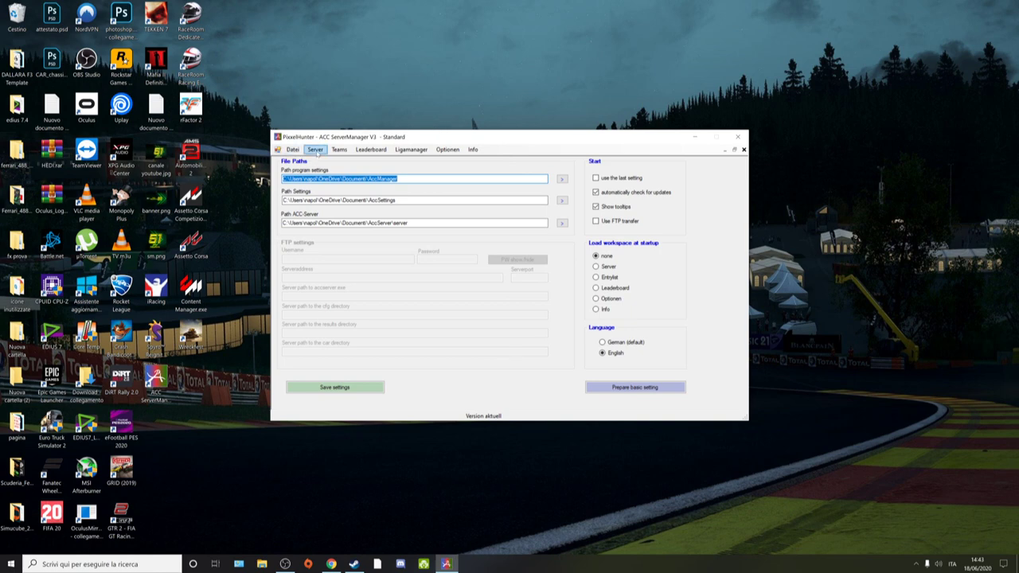
# In the Server form, name the setting 'Simdriver.eu prova' and the server 'Simdrivers.eu zolder'
pyautogui.click(316, 150)
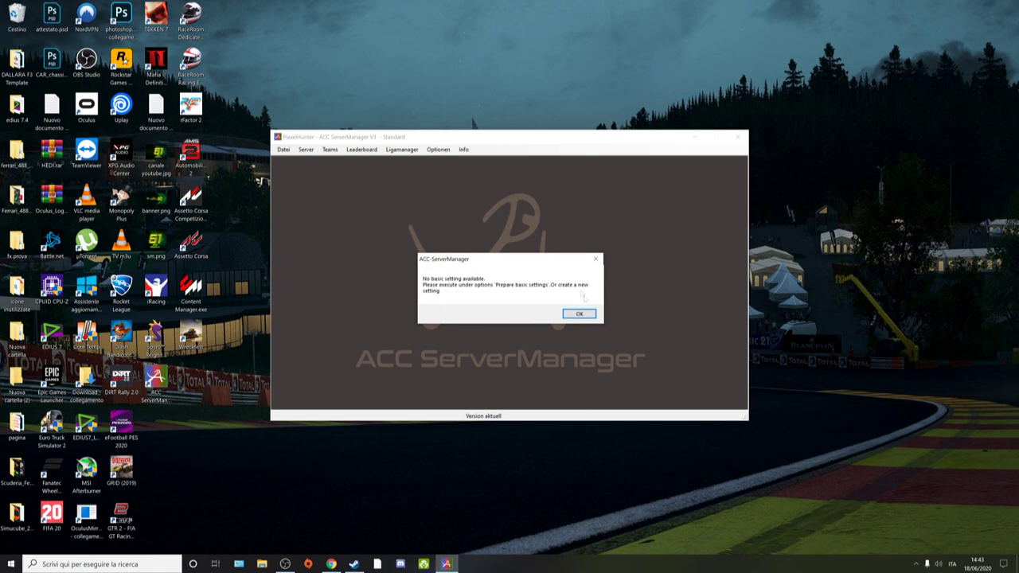
pyautogui.click(580, 313)
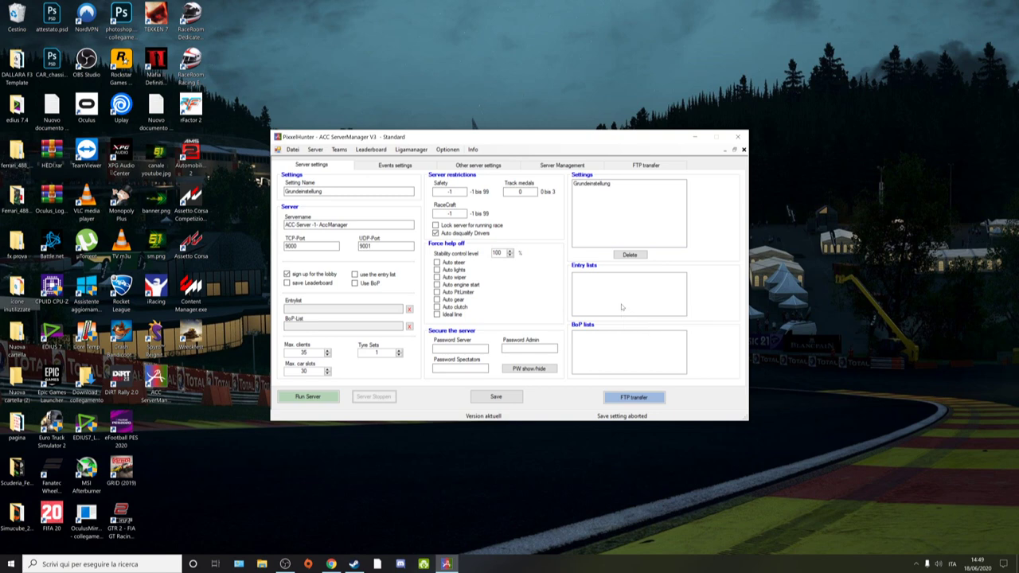
pyautogui.doubleClick(333, 195)
pyautogui.click(334, 193)
pyautogui.doubleClick(334, 192)
pyautogui.write('Simdriver.eu prova')
pyautogui.click(363, 224)
pyautogui.moveTo(413, 225); pyautogui.dragTo(243, 230)
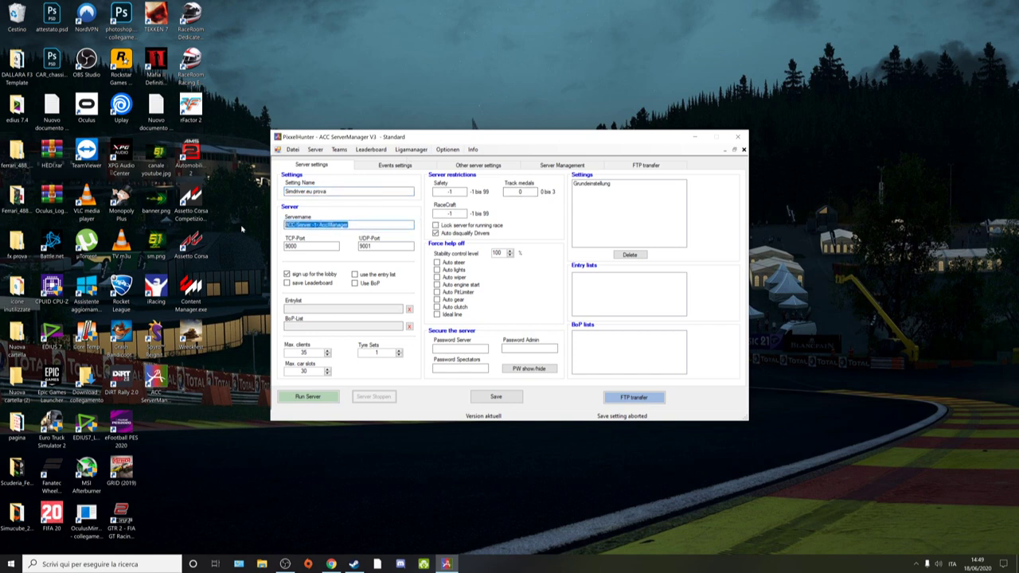
pyautogui.write('Simdrivers.eu zolder')
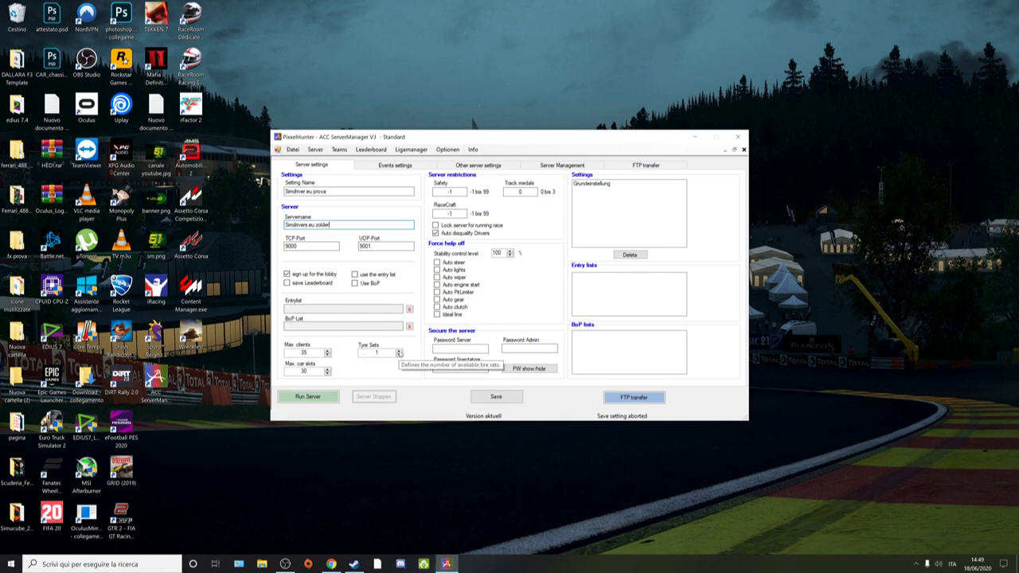
# Raise the tyre sets, enter the server, admin and spectator passwords, and save the setting
pyautogui.click(399, 351)
pyautogui.click(399, 351)
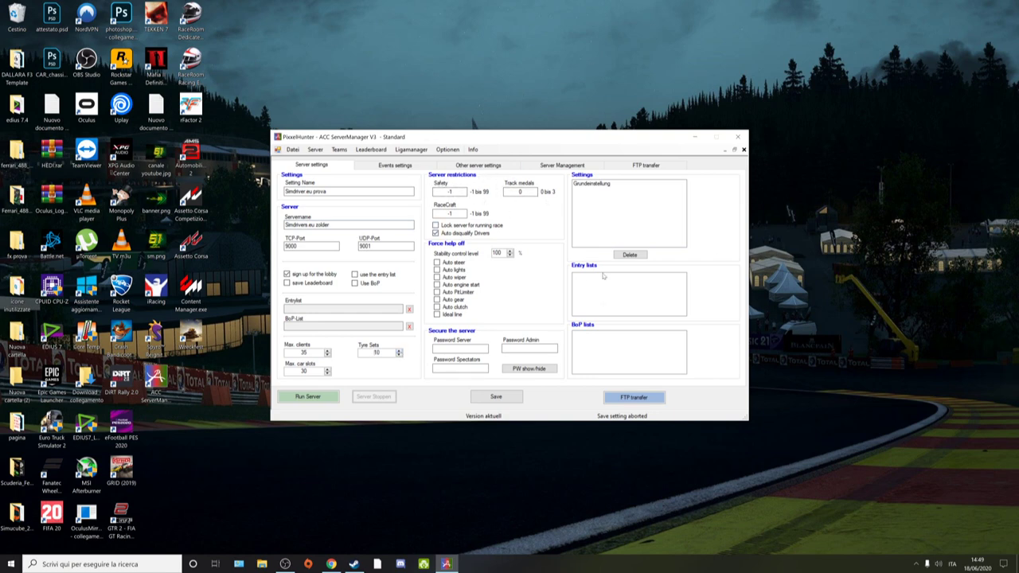
pyautogui.click(471, 350)
pyautogui.click(525, 347)
pyautogui.write('12')
pyautogui.click(483, 369)
pyautogui.click(614, 241)
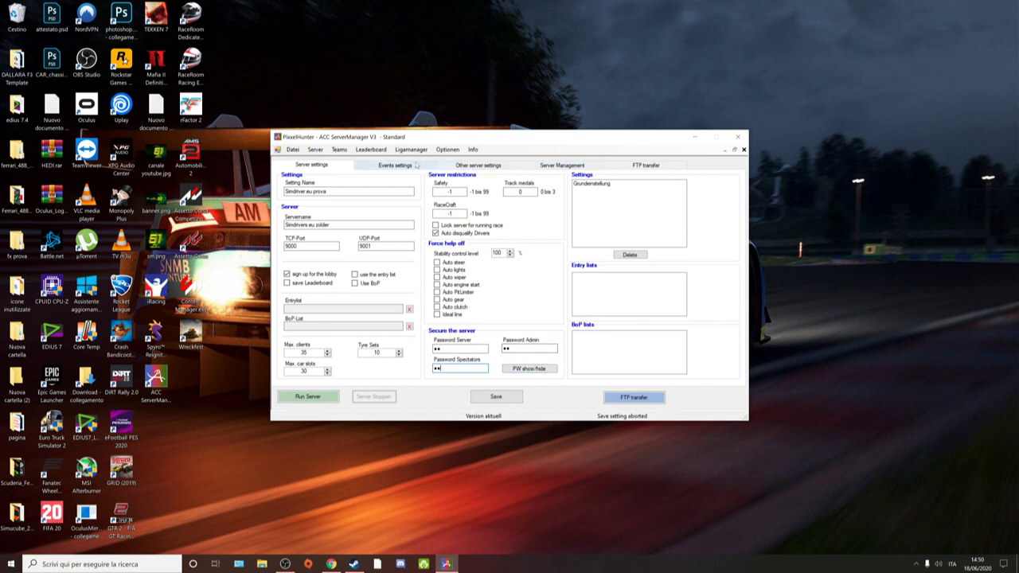
pyautogui.click(507, 402)
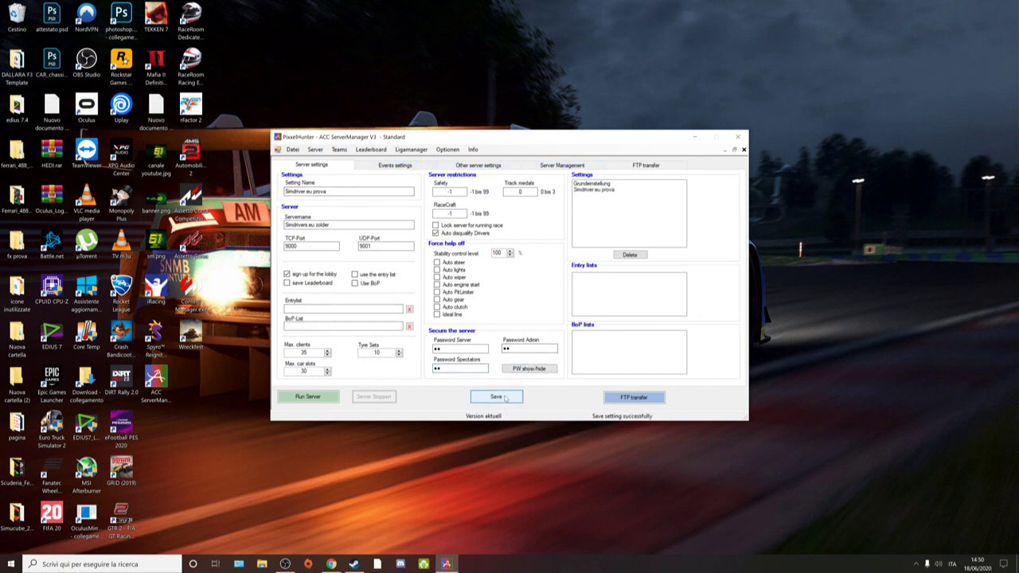
# On the Events page, select season 2019 and track Zolder 2019, checking the Practice session values
pyautogui.click(406, 165)
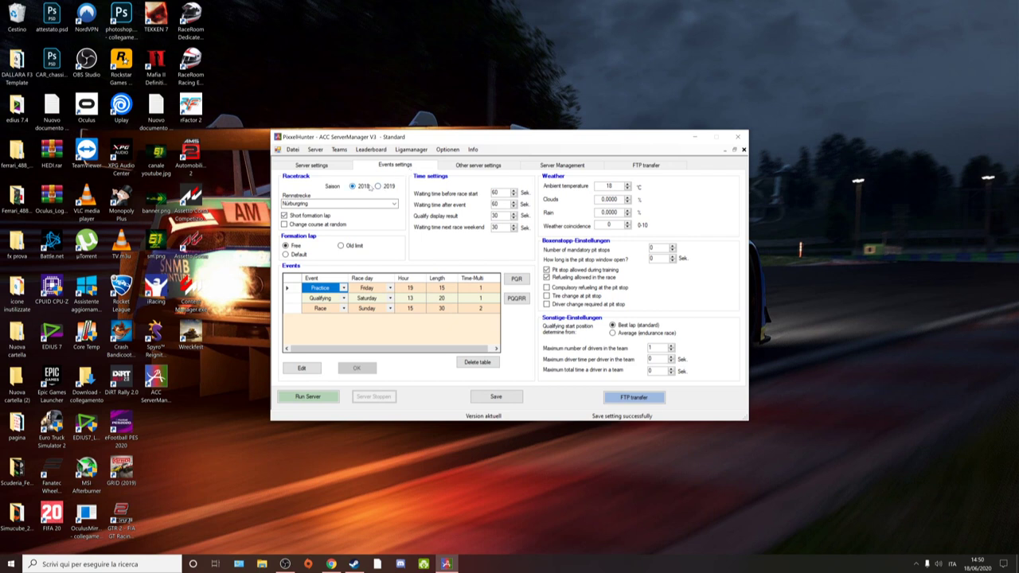
pyautogui.click(378, 186)
pyautogui.click(393, 204)
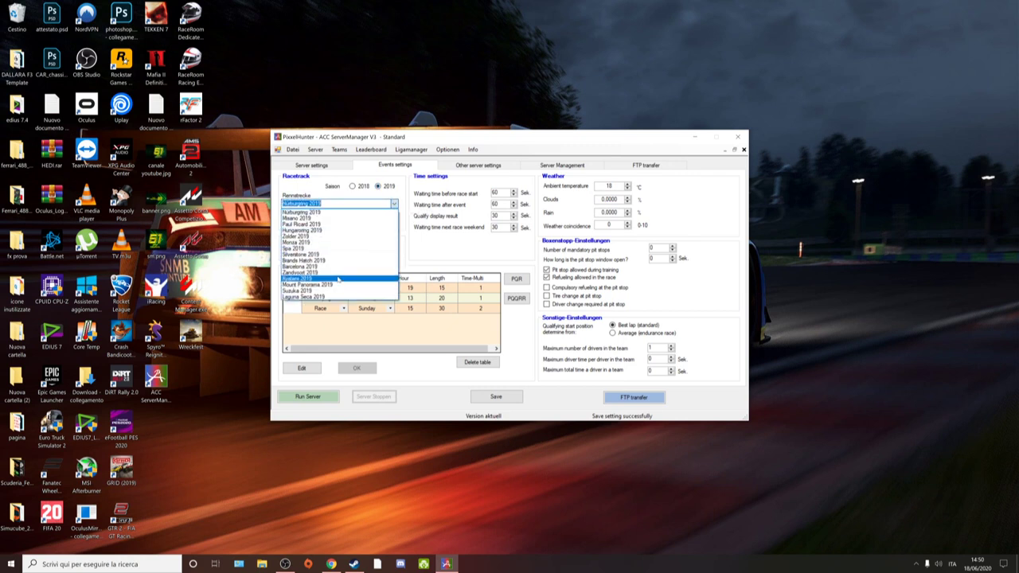
pyautogui.click(342, 236)
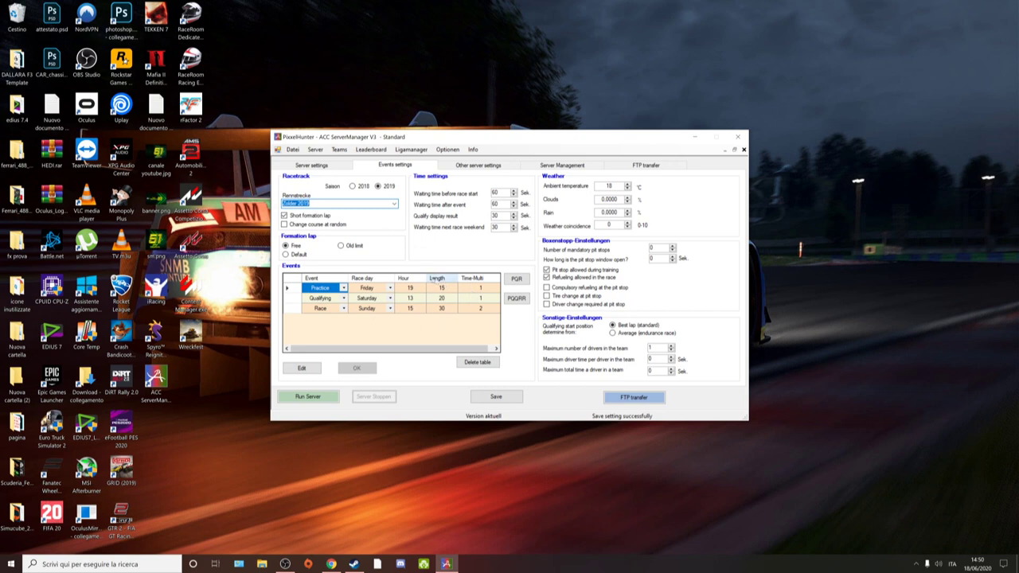
pyautogui.moveTo(443, 350); pyautogui.dragTo(448, 352)
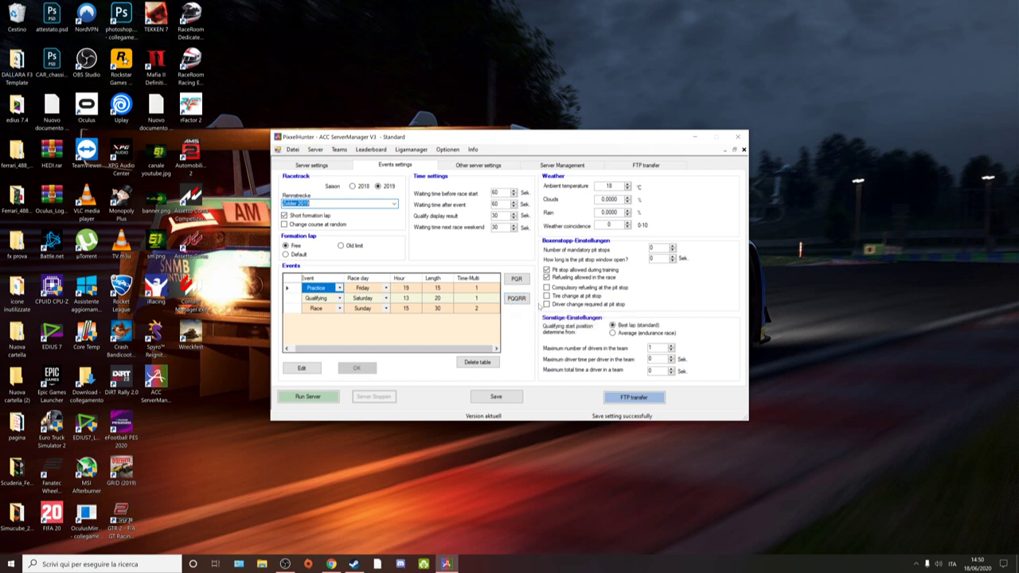
pyautogui.click(407, 288)
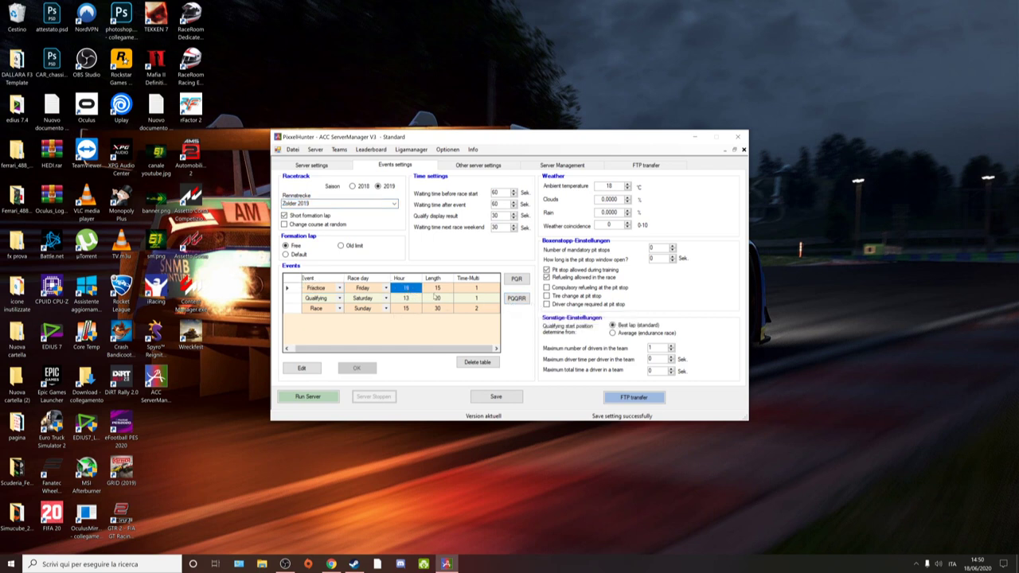
pyautogui.click(436, 288)
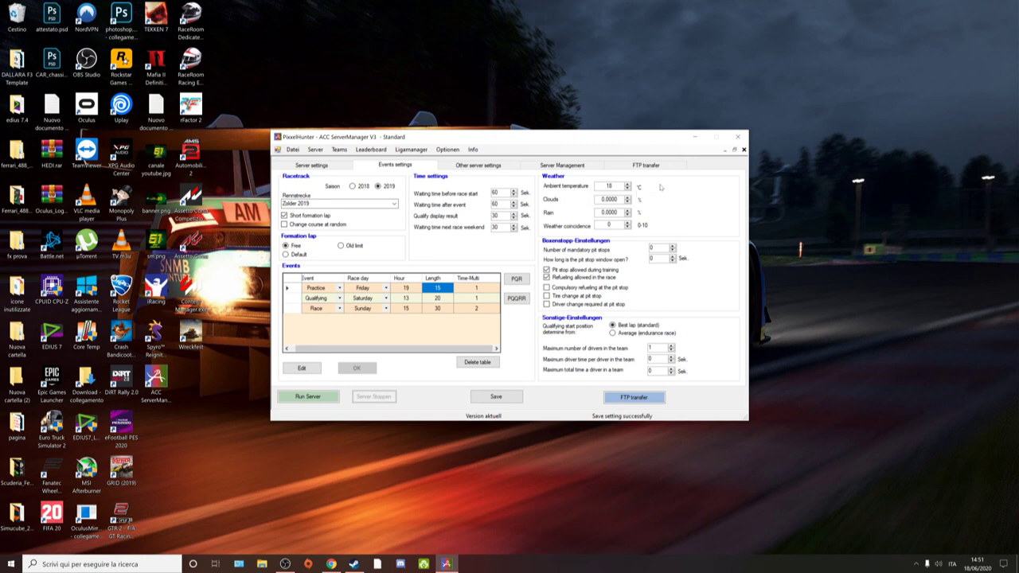
pyautogui.click(475, 165)
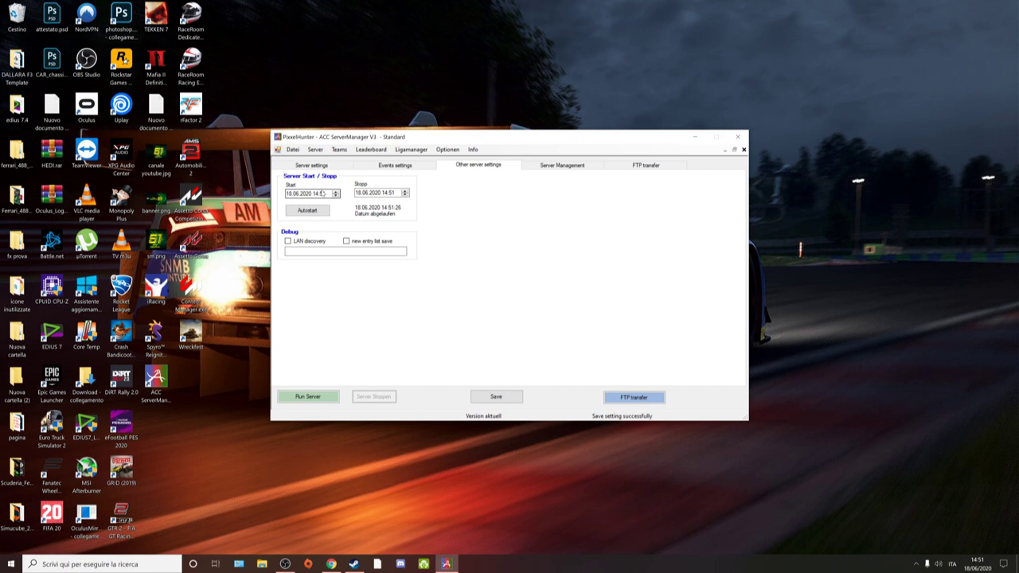
# Overwrite the saved 'Simdriver.eu prova' setting, run the server, and minimize its console
pyautogui.click(542, 169)
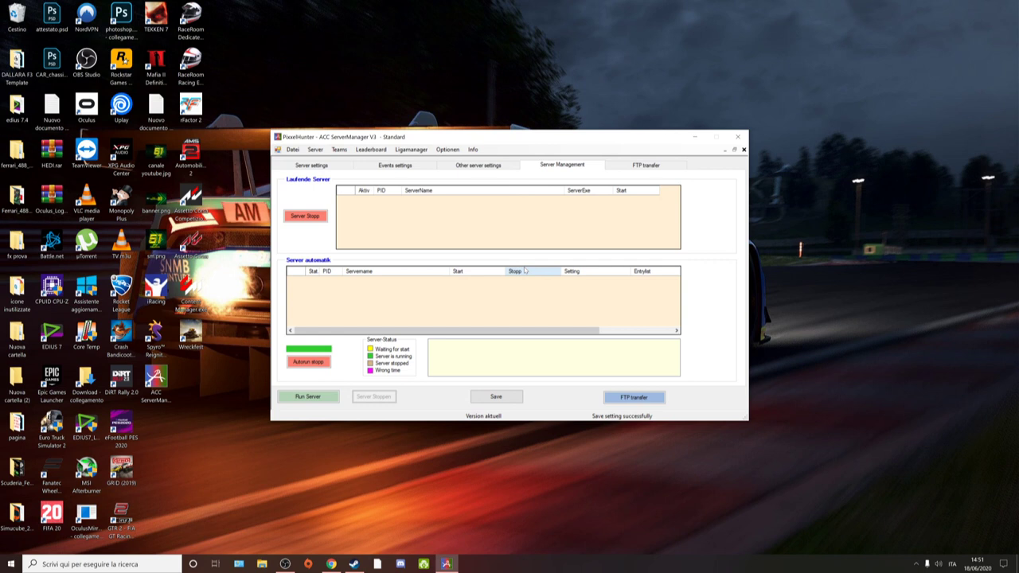
pyautogui.click(337, 168)
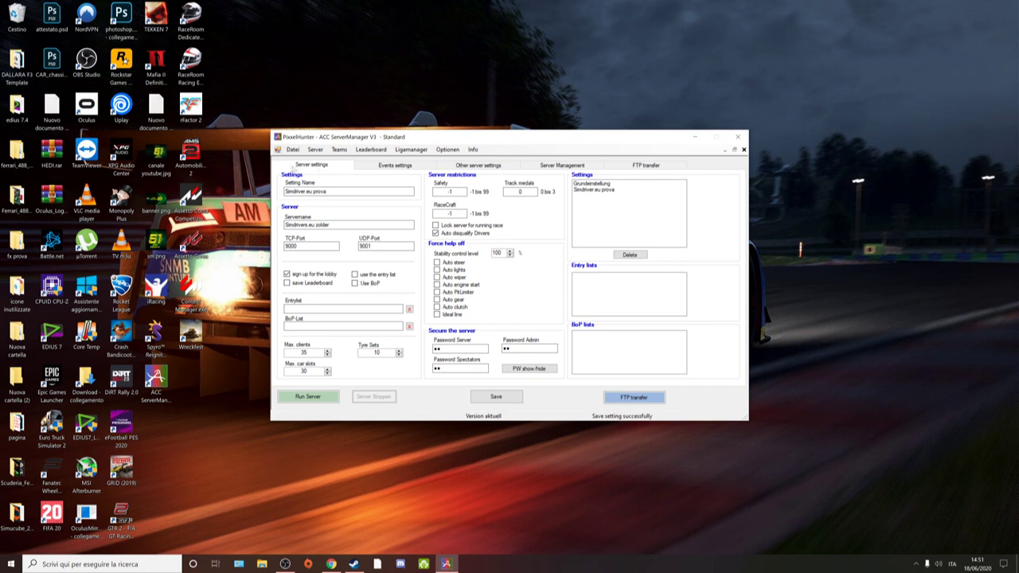
pyautogui.click(496, 396)
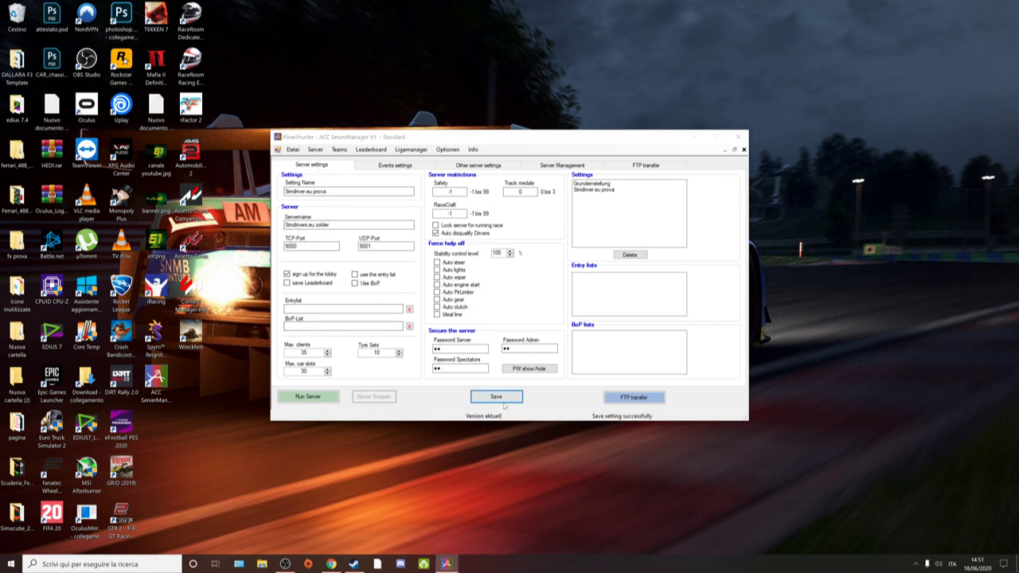
pyautogui.click(516, 312)
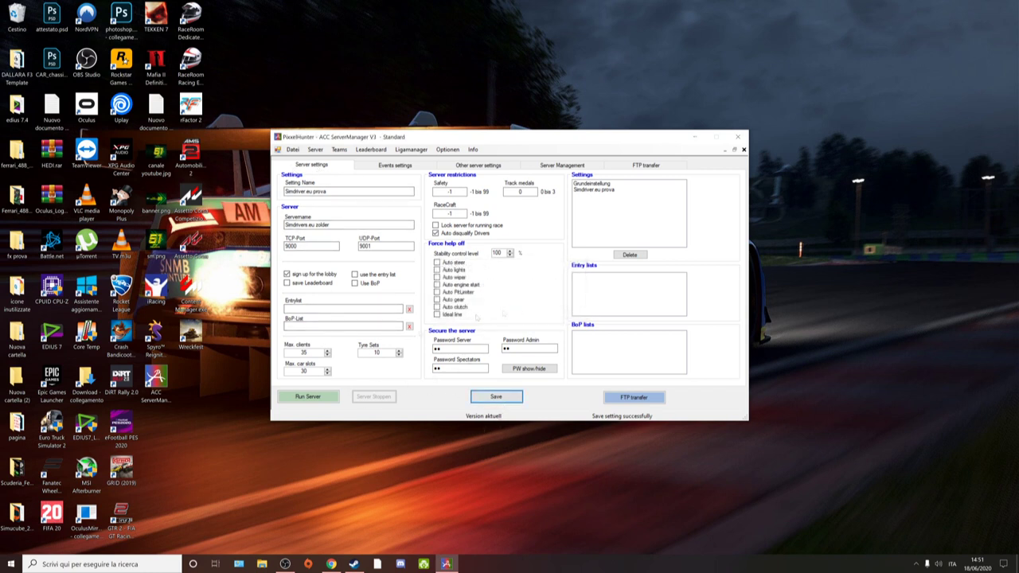
pyautogui.click(307, 397)
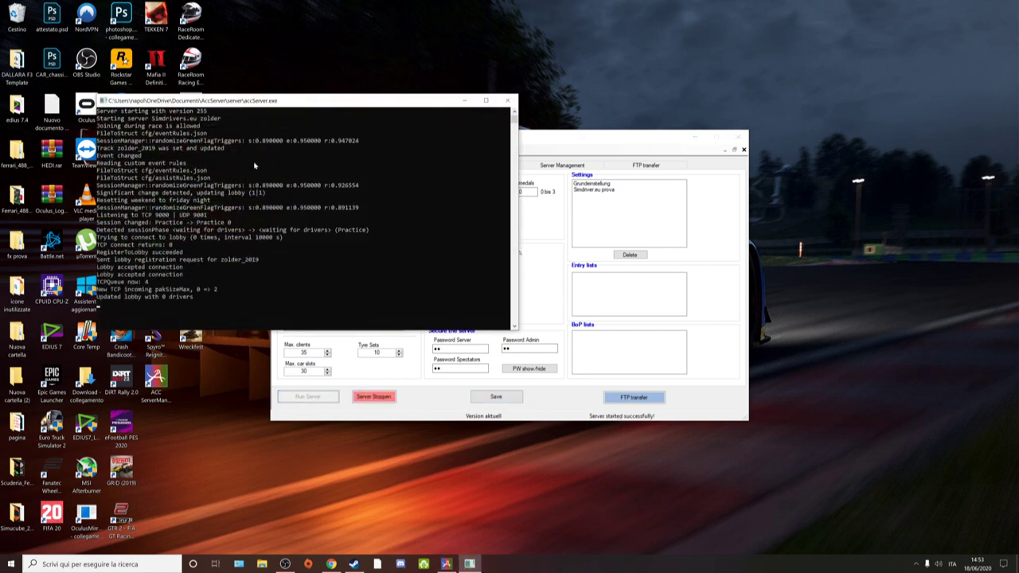
pyautogui.click(461, 102)
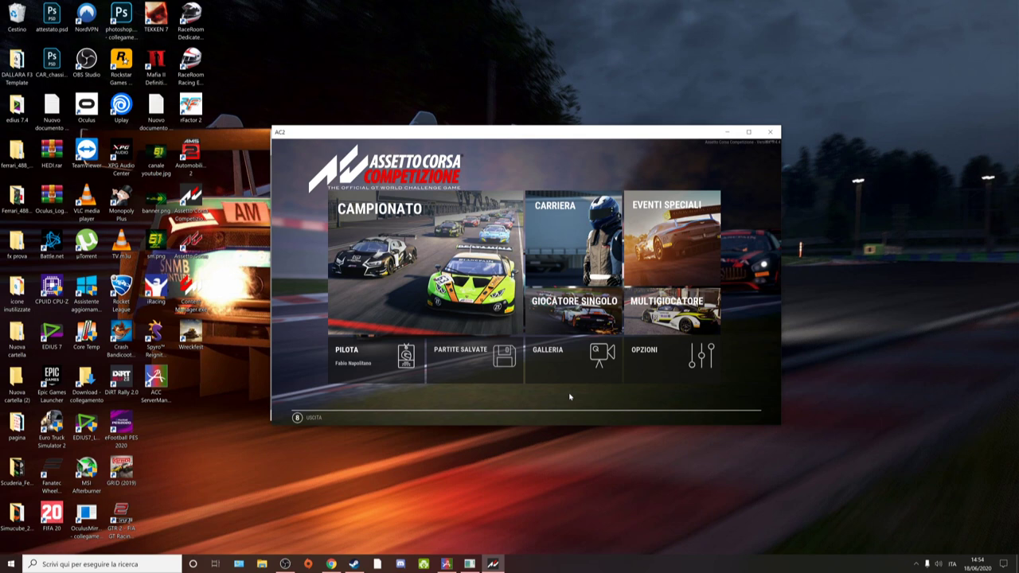
# Search the multiplayer server list for 'simdrivers' and connect to Simdrivers.eu zolder at Circuit Zolder
pyautogui.click(671, 309)
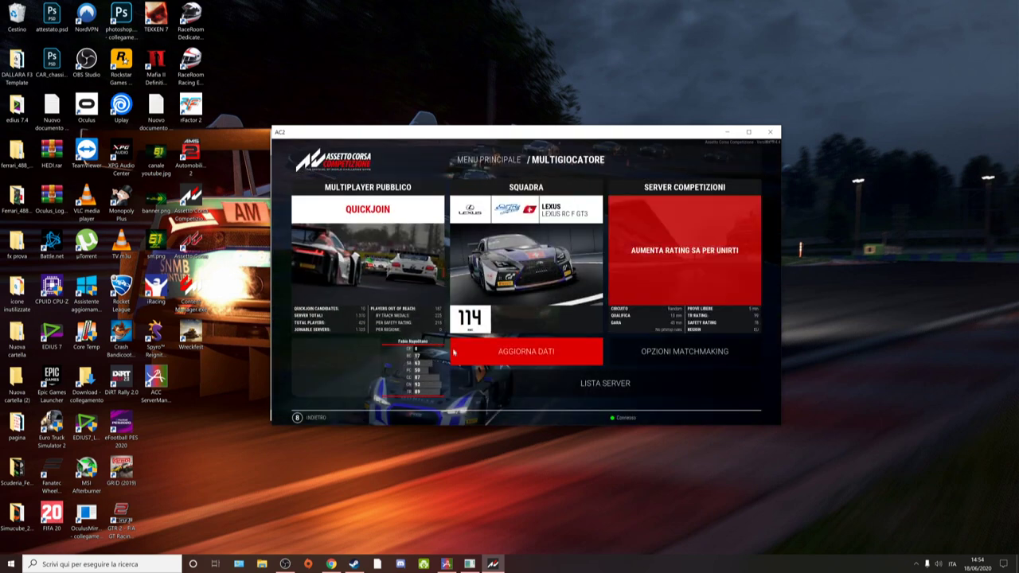
pyautogui.click(498, 389)
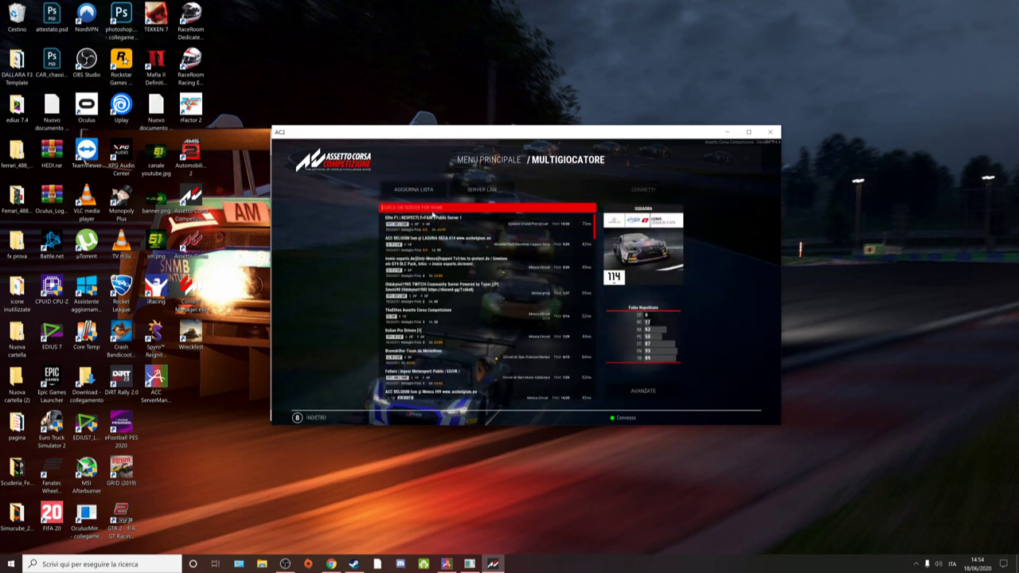
pyautogui.write('simdrivers')
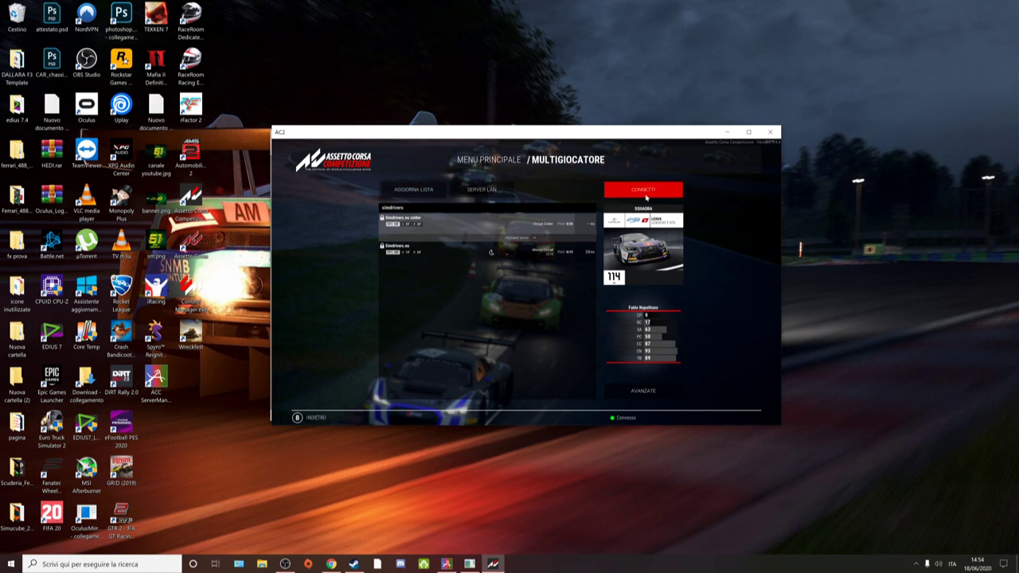
pyautogui.click(643, 190)
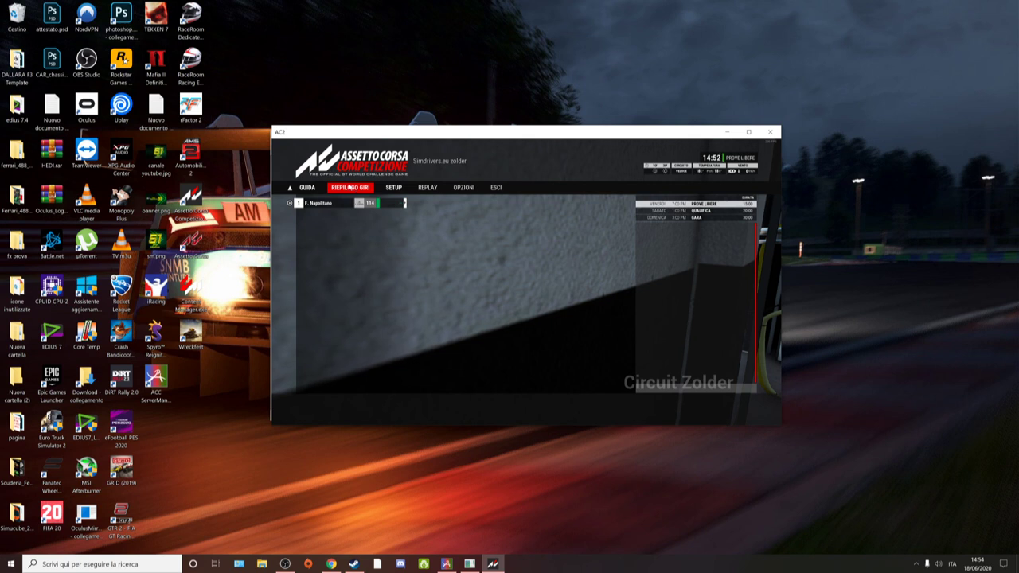
pyautogui.moveTo(557, 132); pyautogui.dragTo(701, 133)
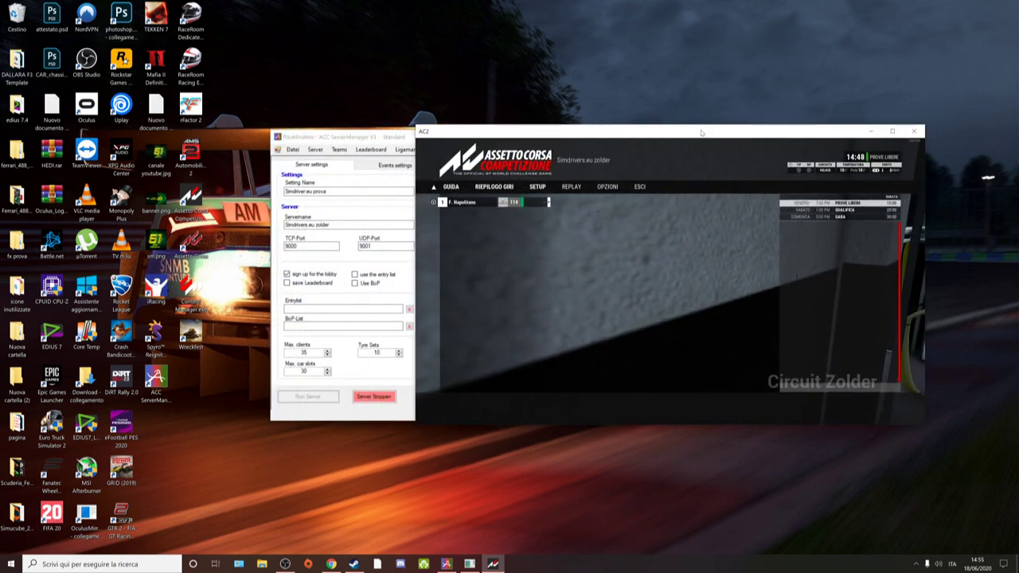
pyautogui.moveTo(701, 135); pyautogui.dragTo(579, 134)
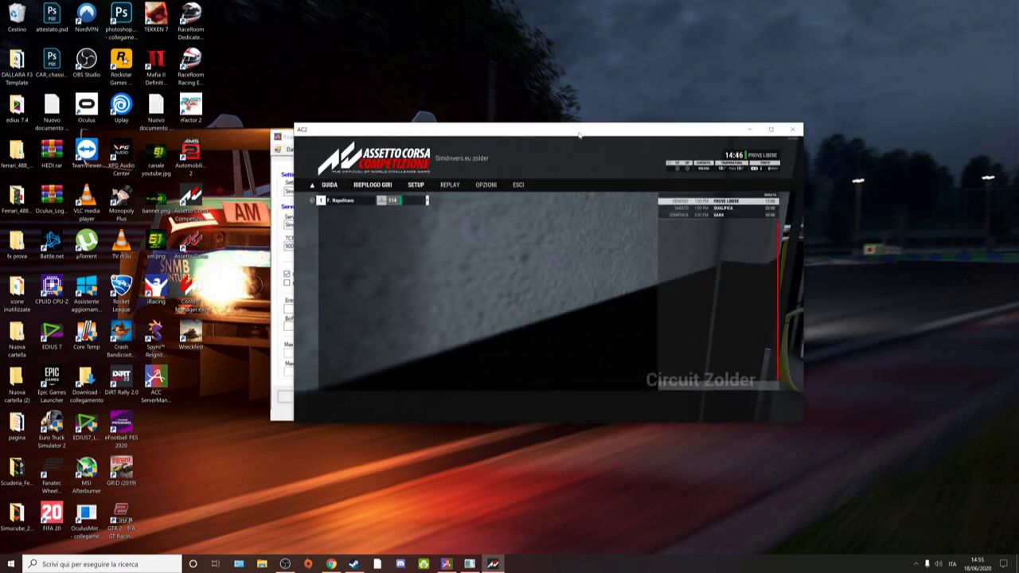